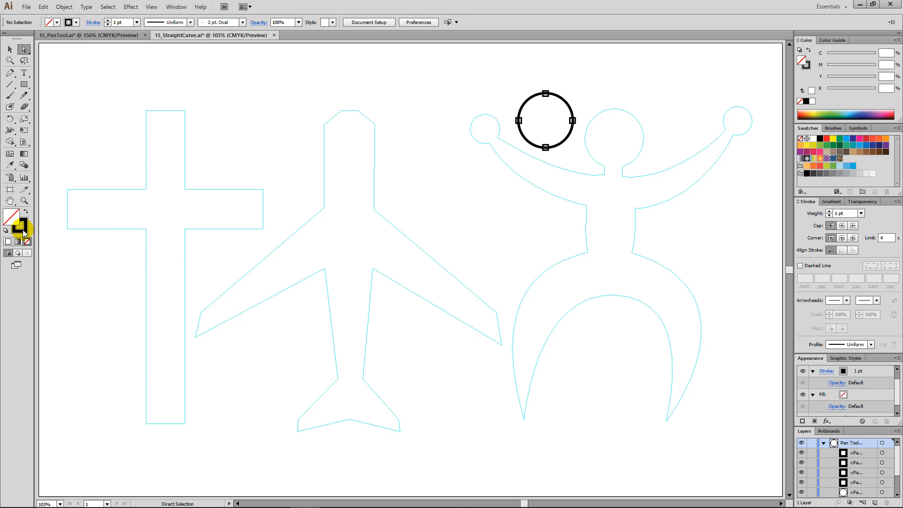
- Set the stroke weight to 5 pt and detach the Pen tool group as a floating palette above the airplane outline
left_click(860, 214)
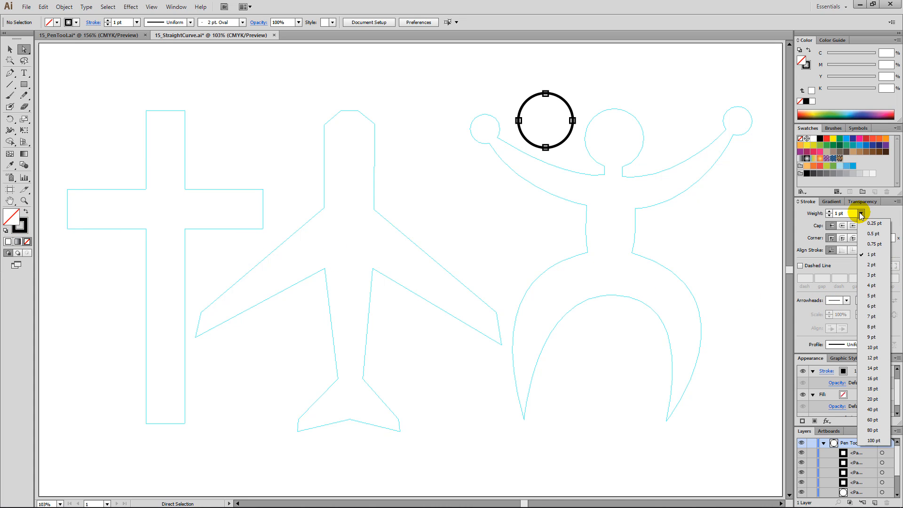
left_click(873, 296)
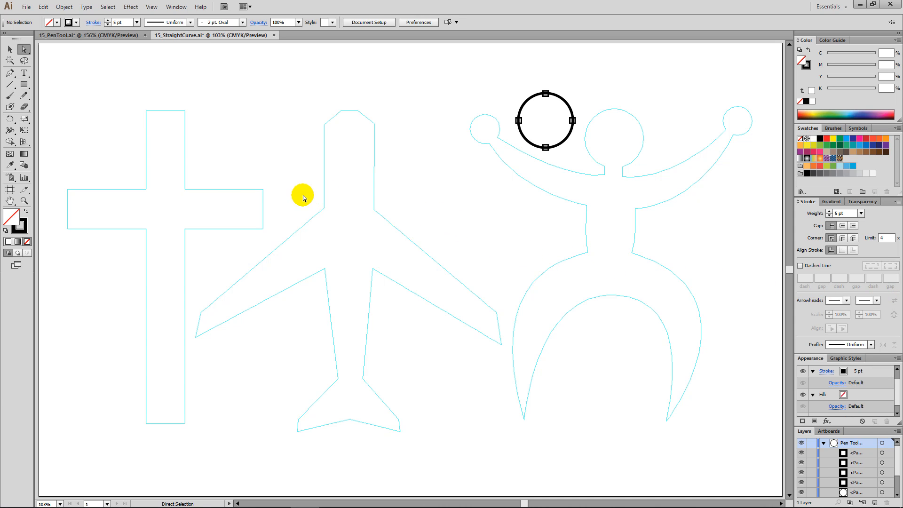
left_click(11, 74)
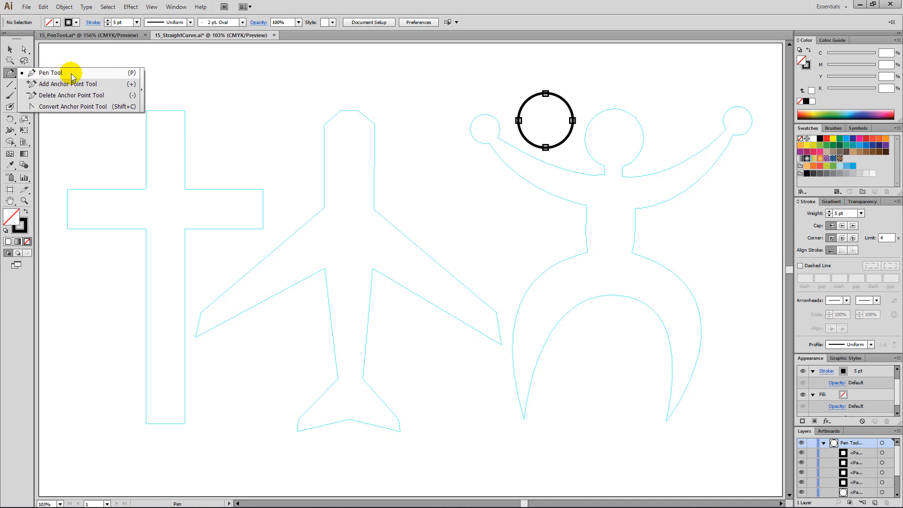
left_click(143, 81)
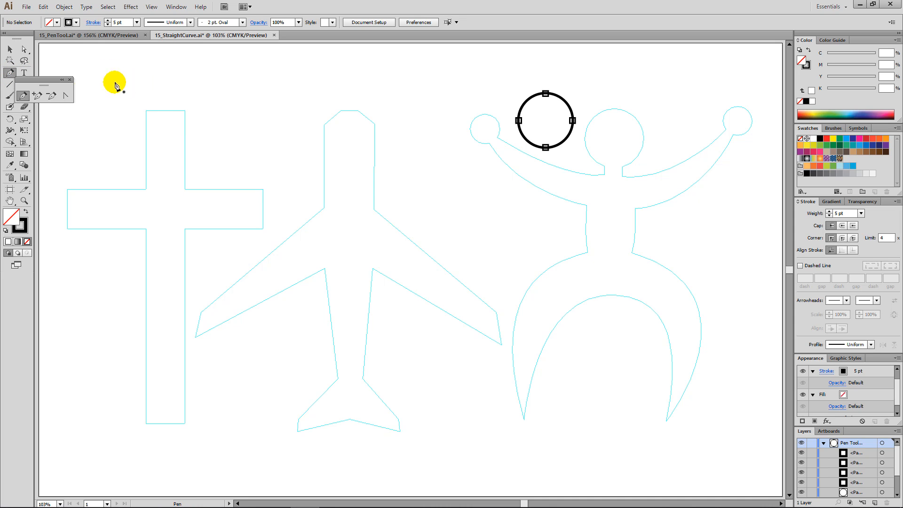
left_click_drag(44, 77, 355, 60)
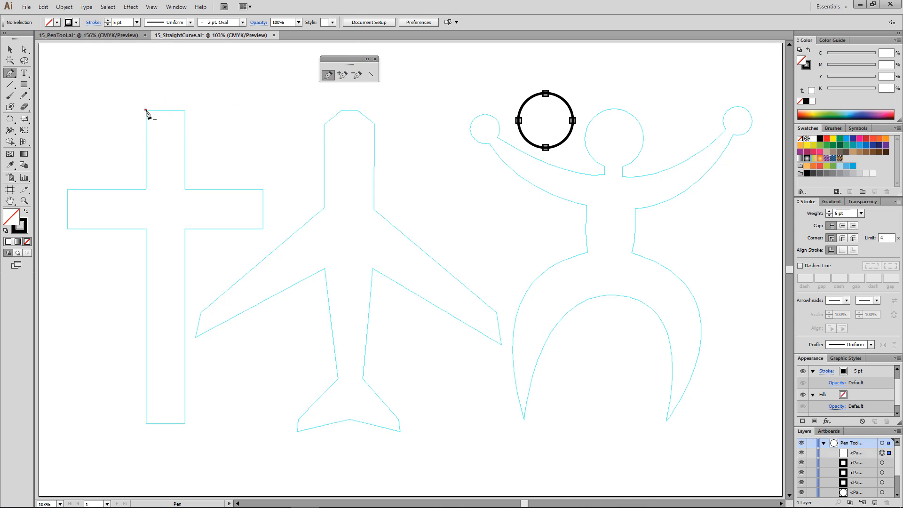
- Trace the cross template's left side and bottom edge with constrained straight Pen segments, starting at its top-left corner
left_click(146, 111)
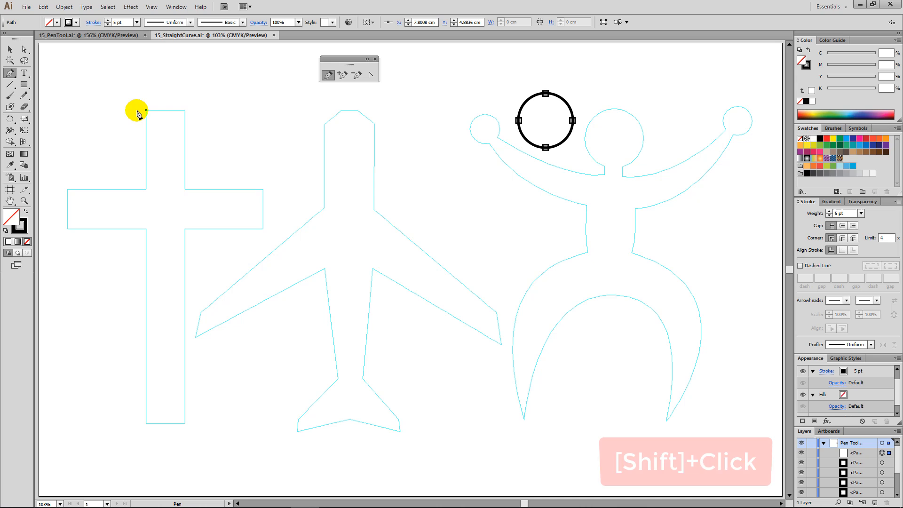
left_click(146, 189, "shift")
left_click(67, 190, "shift")
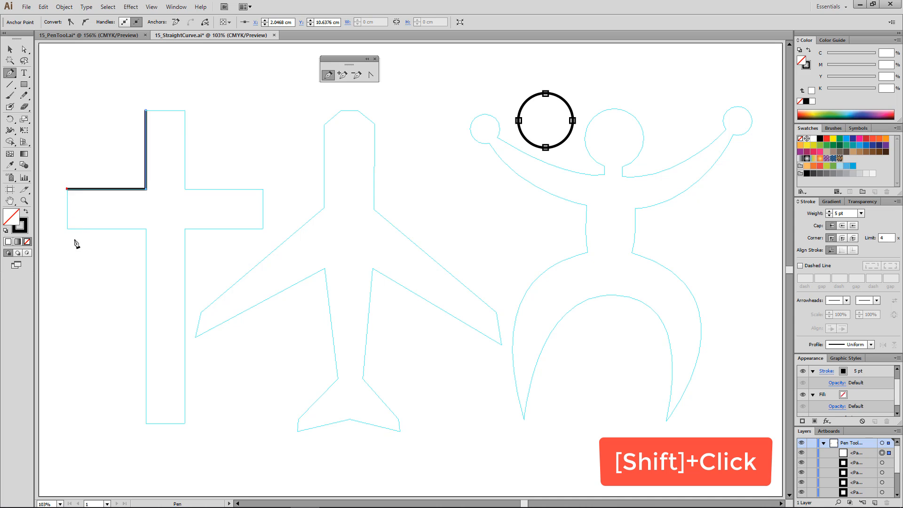
left_click(68, 228, "shift")
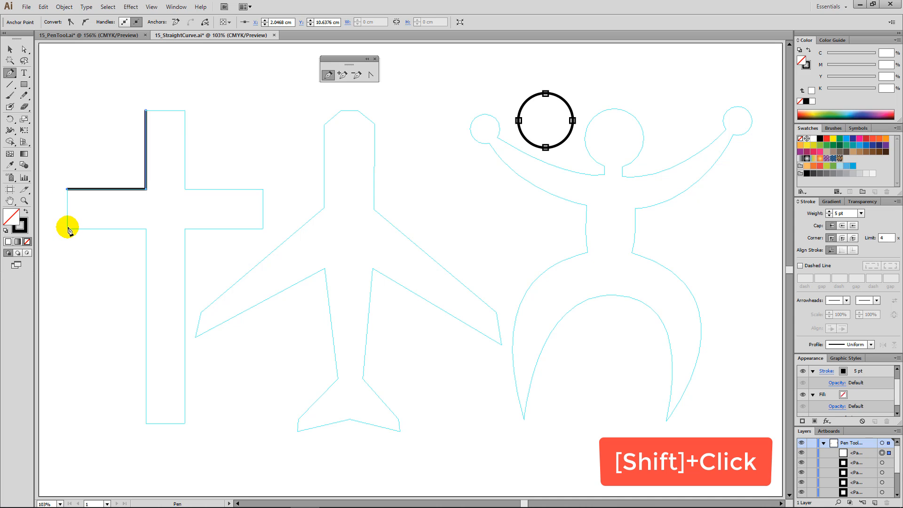
left_click(146, 229, "shift")
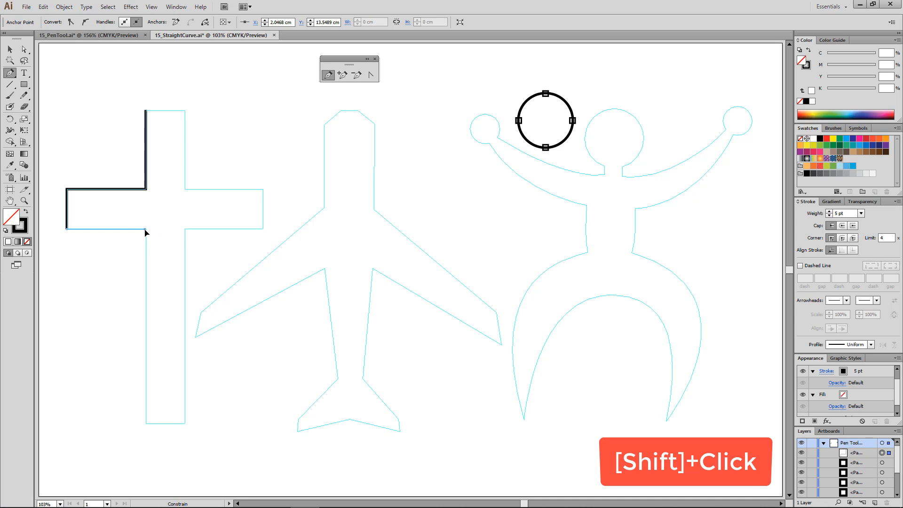
left_click(146, 423, "shift")
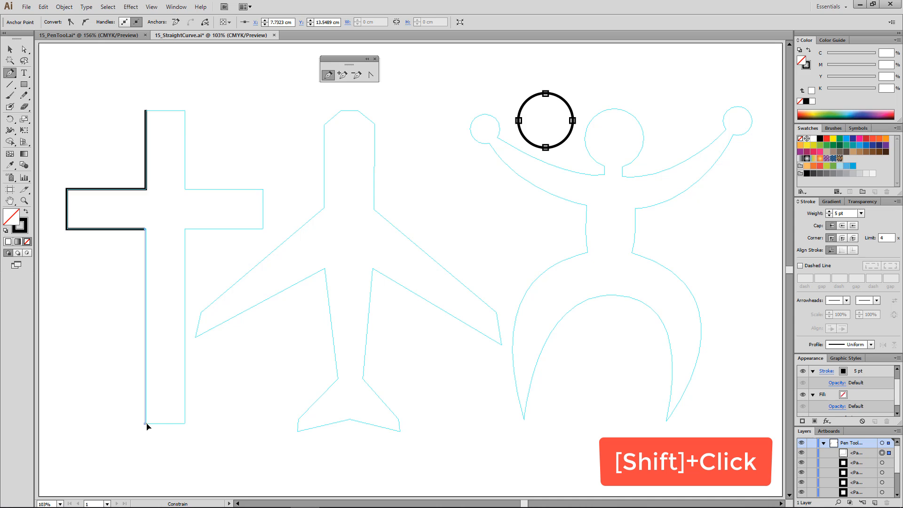
left_click(185, 423, "shift")
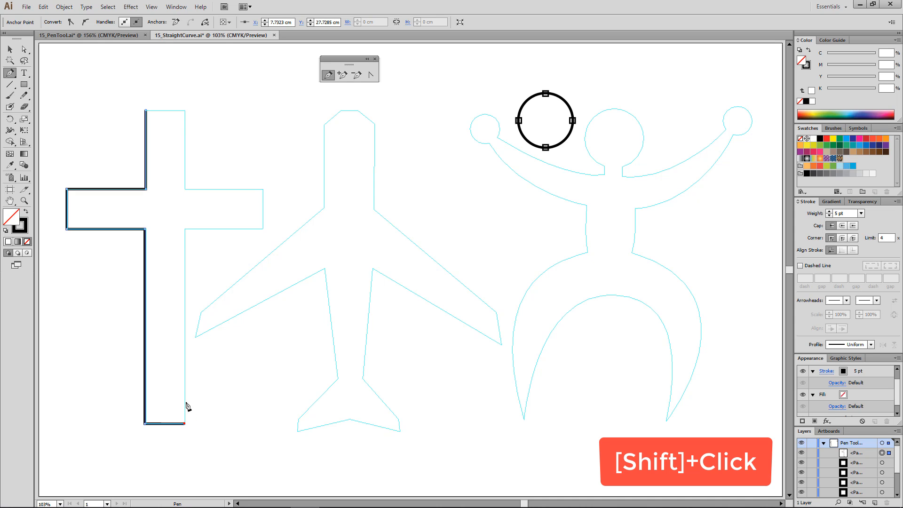
- Trace the cross's right side with constrained straight segments, close the path at its starting point, and fill it with the purple star pattern
left_click(185, 230, "shift")
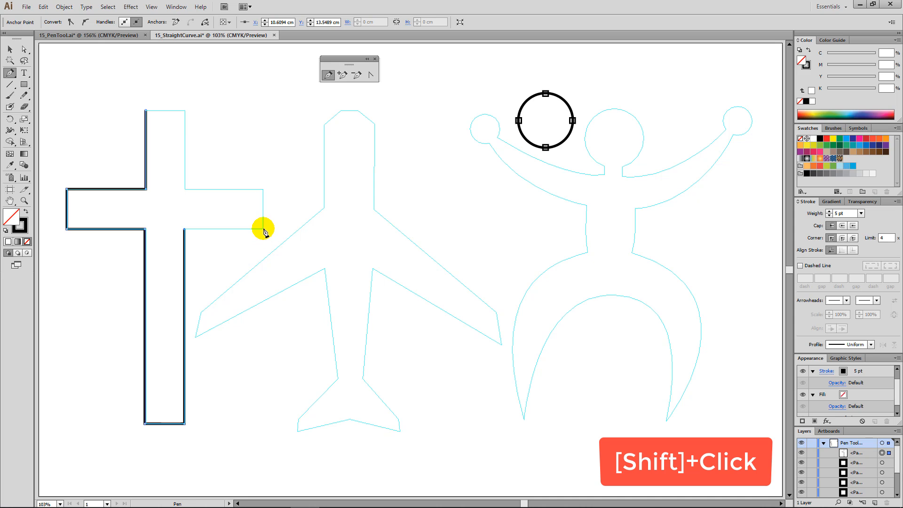
left_click(263, 229, "shift")
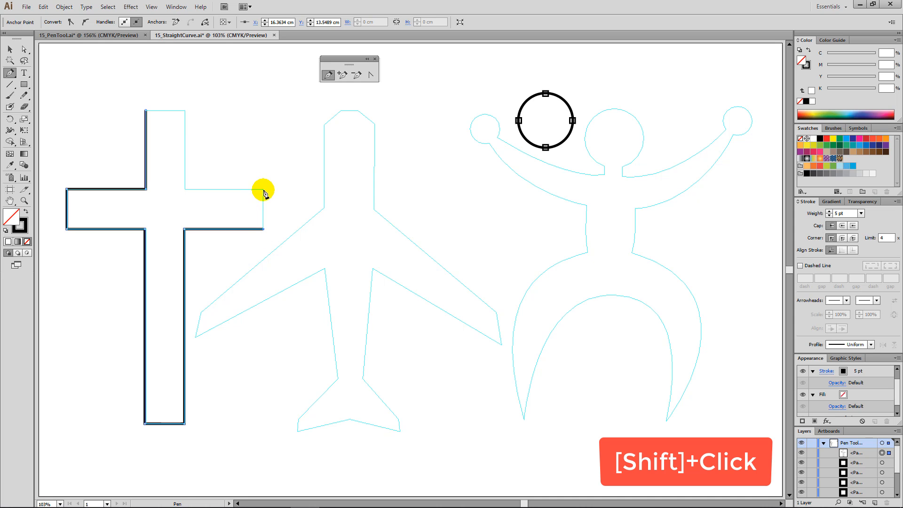
left_click(264, 190, "shift")
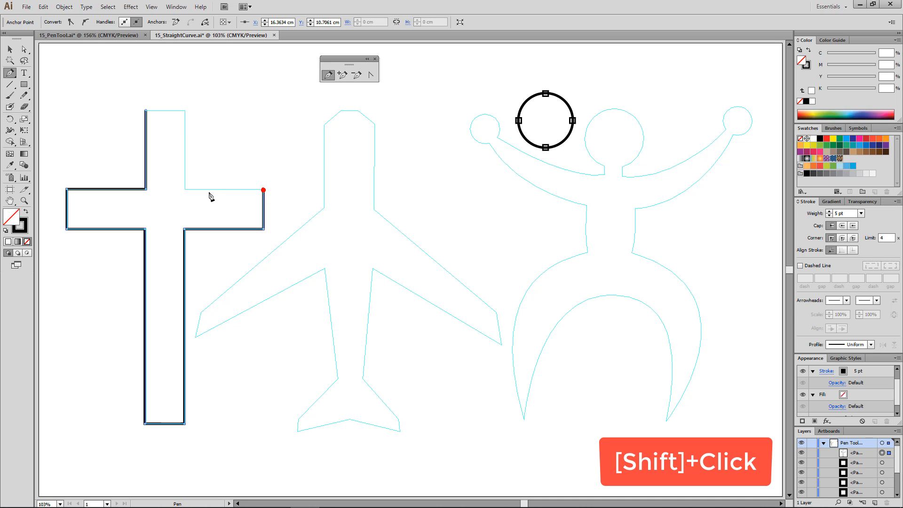
left_click(185, 190, "shift")
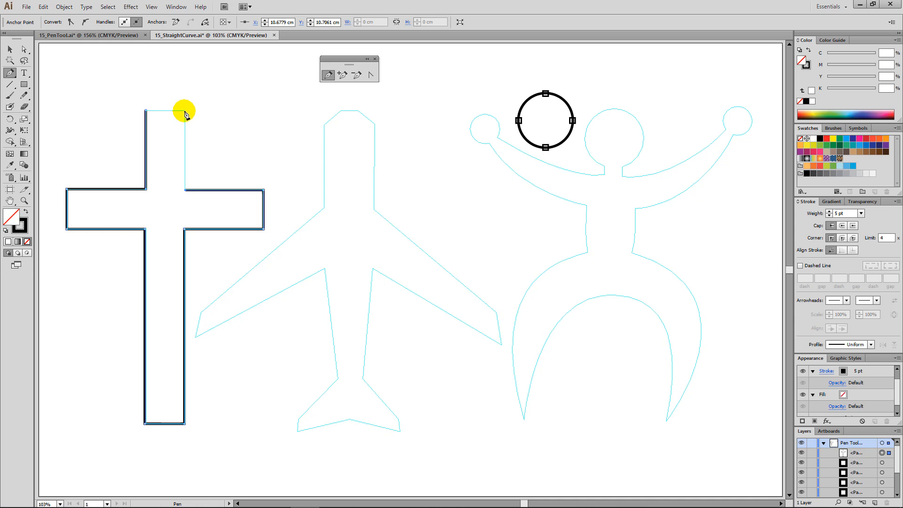
left_click(185, 111, "shift")
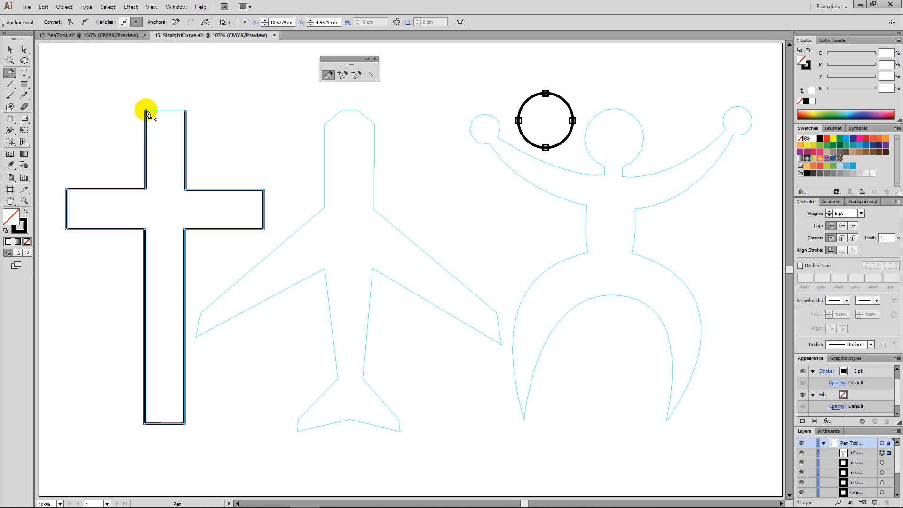
left_click(146, 111)
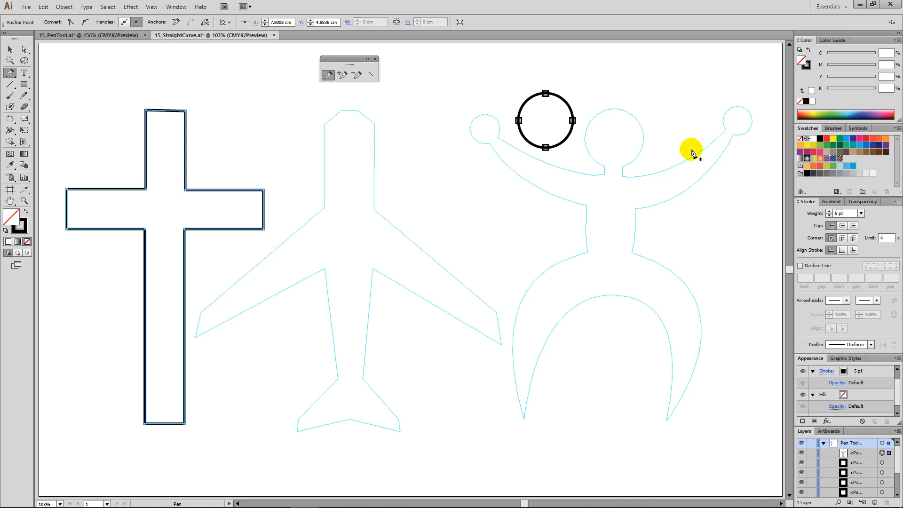
left_click(828, 160)
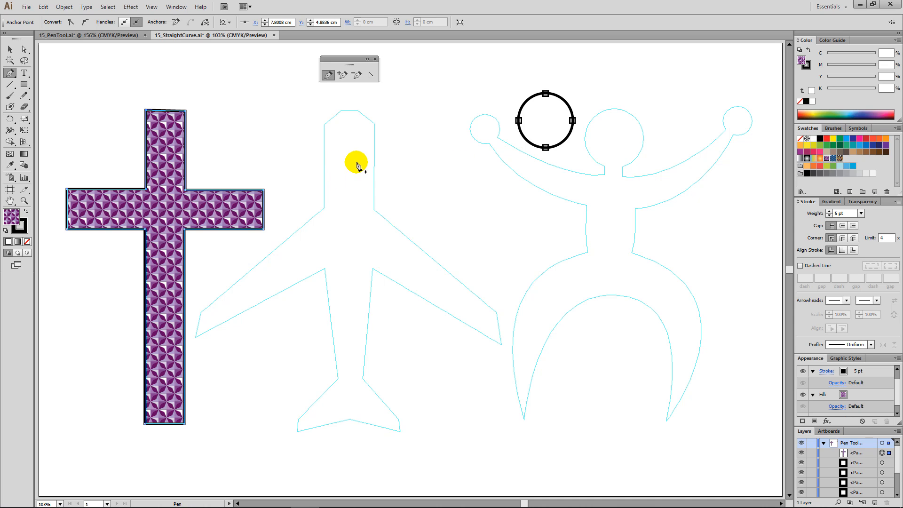
- Trace the airplane's left nose edge, forward fuselage and left wing with straight Pen segments, ending at the wing's rear root
left_click(341, 111)
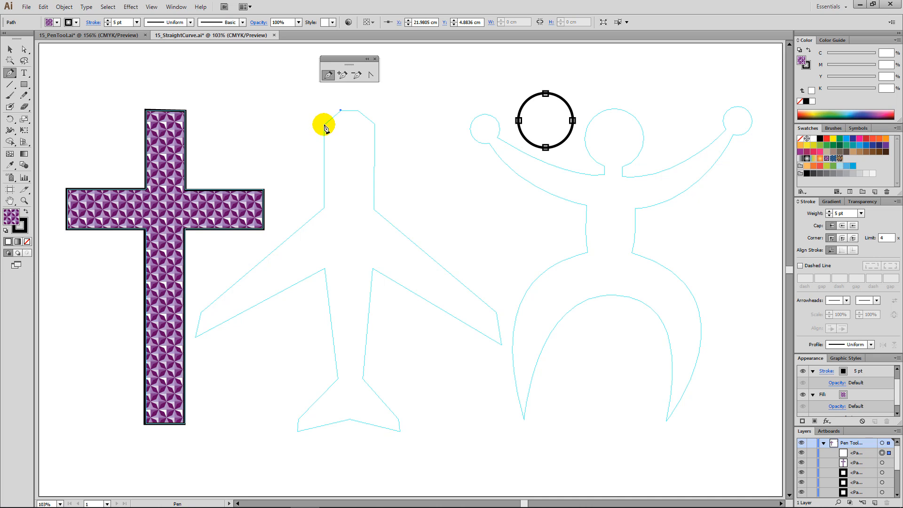
left_click(324, 125)
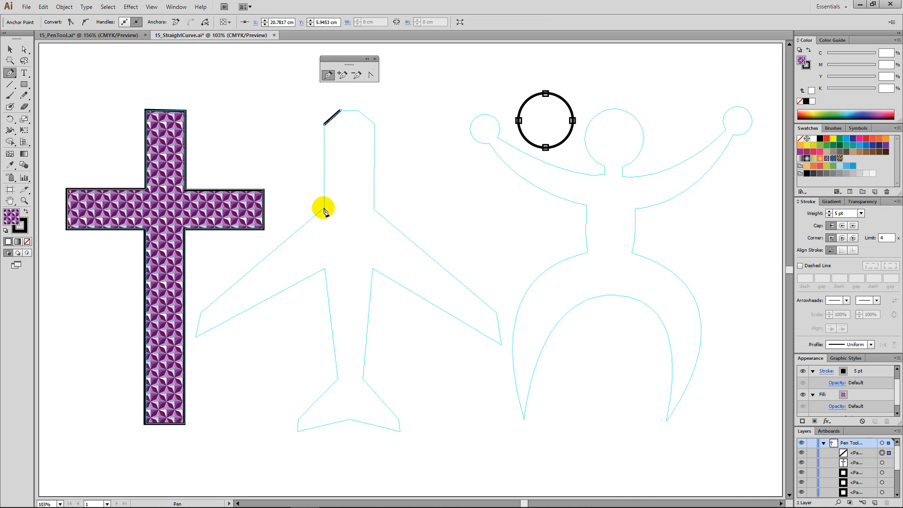
left_click(323, 208)
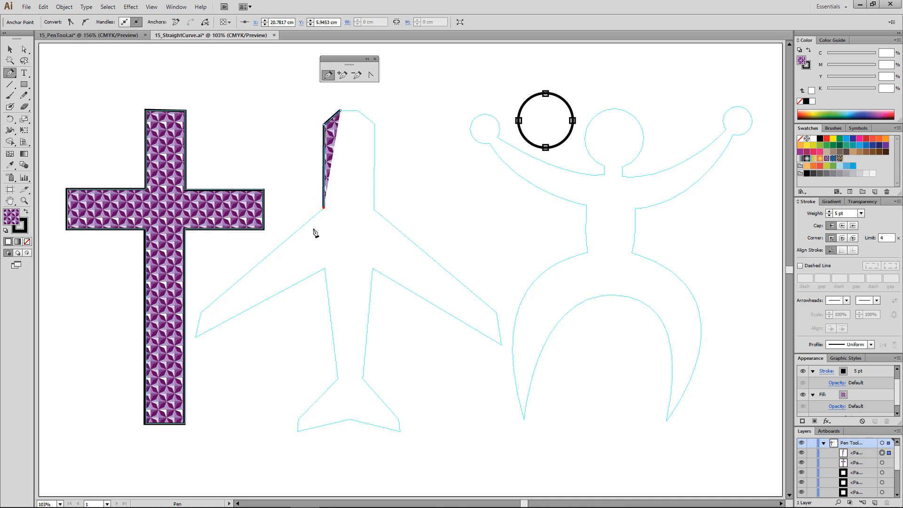
left_click(202, 313)
left_click(196, 335)
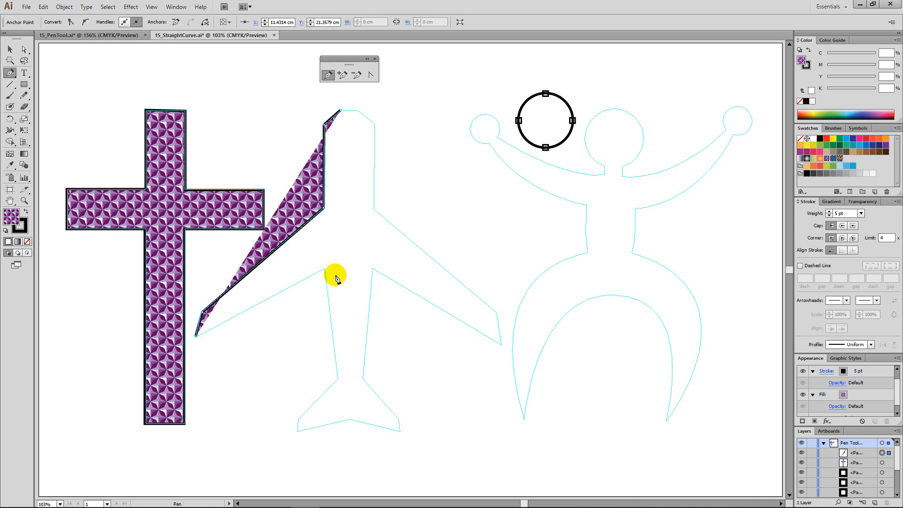
left_click(324, 271)
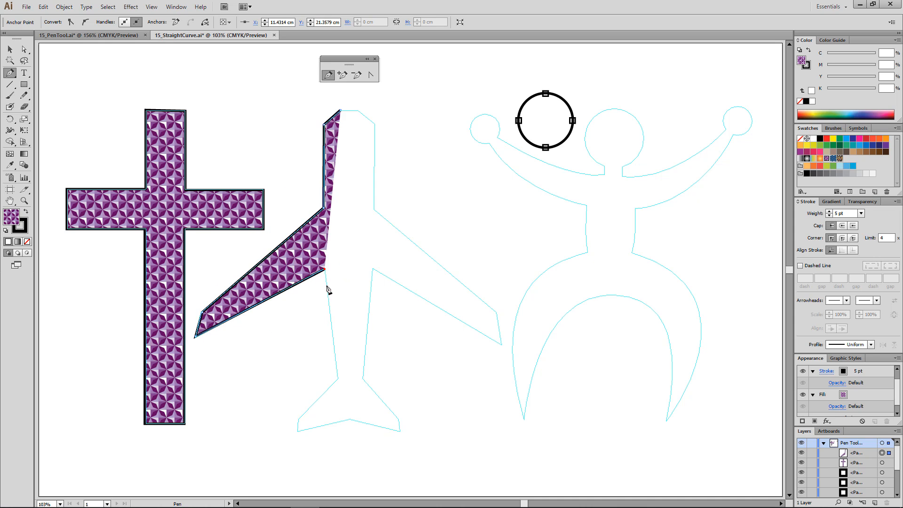
- Continue the airplane path down the left rear fuselage and around the tail to the tail's right root
left_click(337, 379)
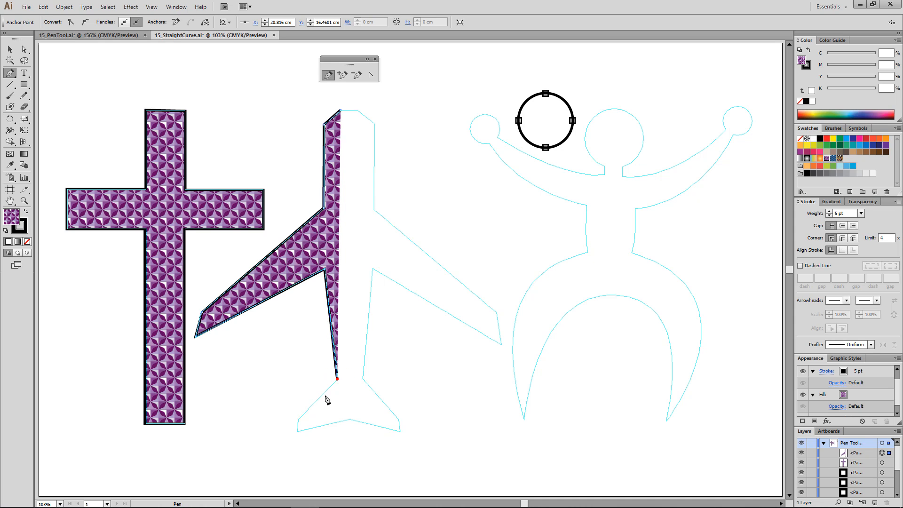
left_click(298, 420)
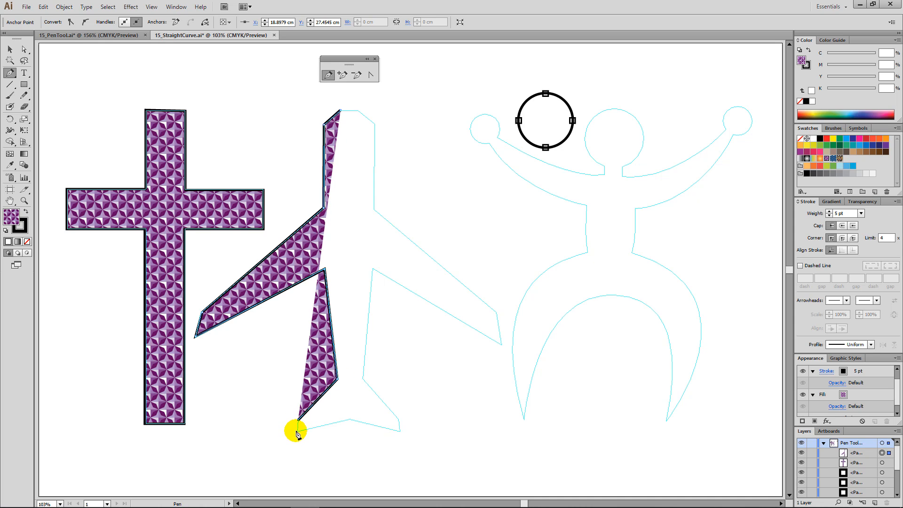
left_click(297, 430)
left_click(350, 420)
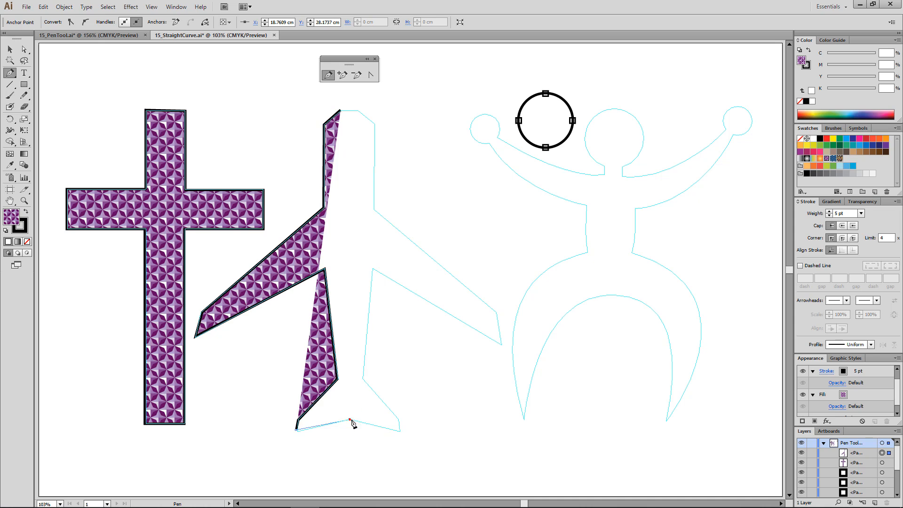
left_click(400, 431)
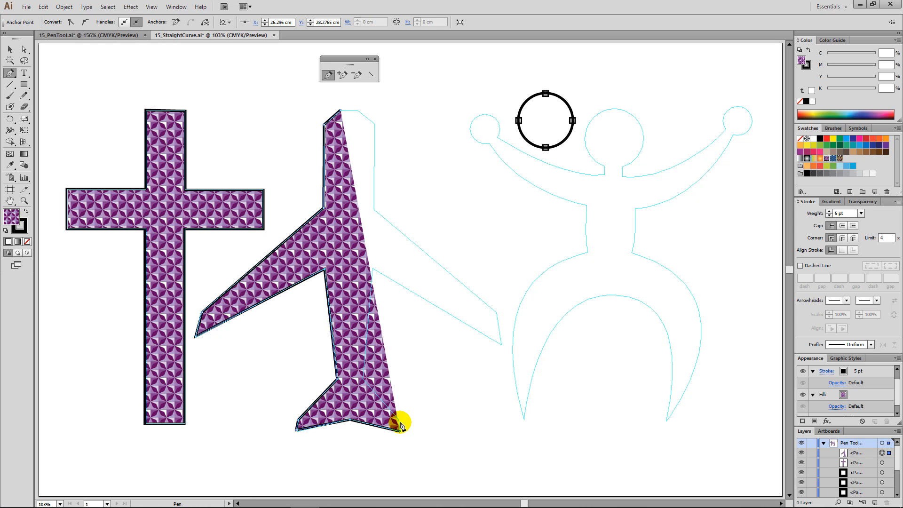
left_click(363, 379)
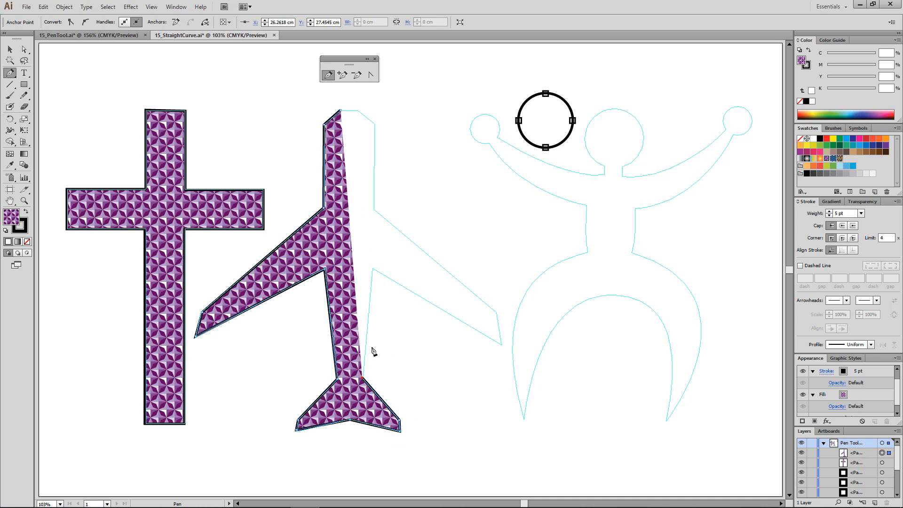
- Trace the airplane's right fuselage and wing, close the path at the nose, and fill it with the blue herringbone pattern
left_click(374, 270)
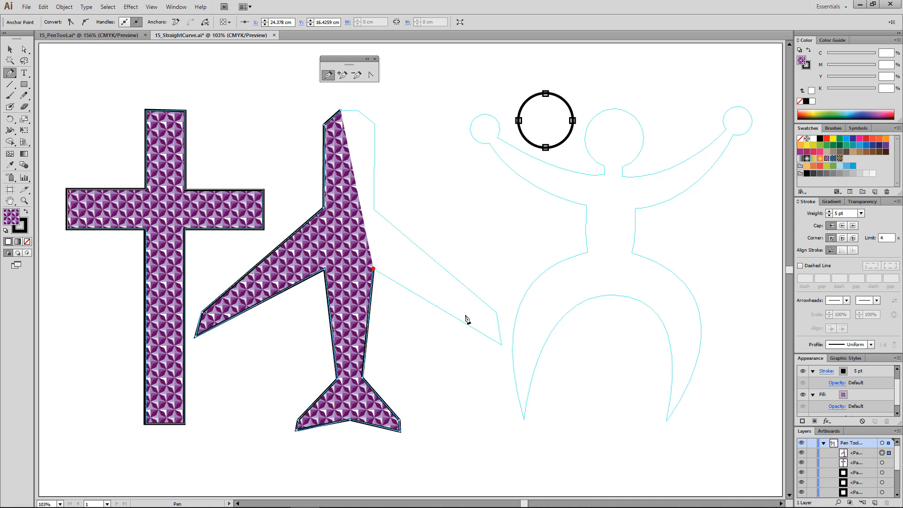
left_click(502, 346)
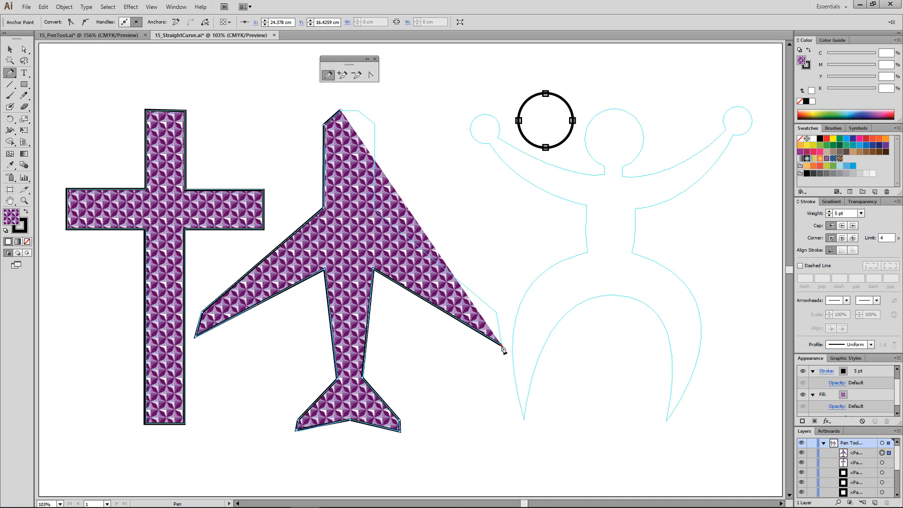
left_click(497, 312)
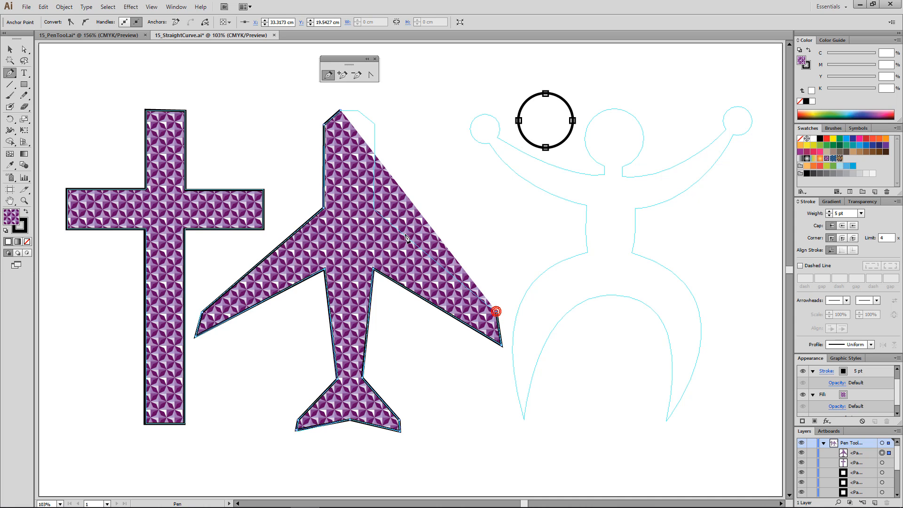
left_click(374, 208)
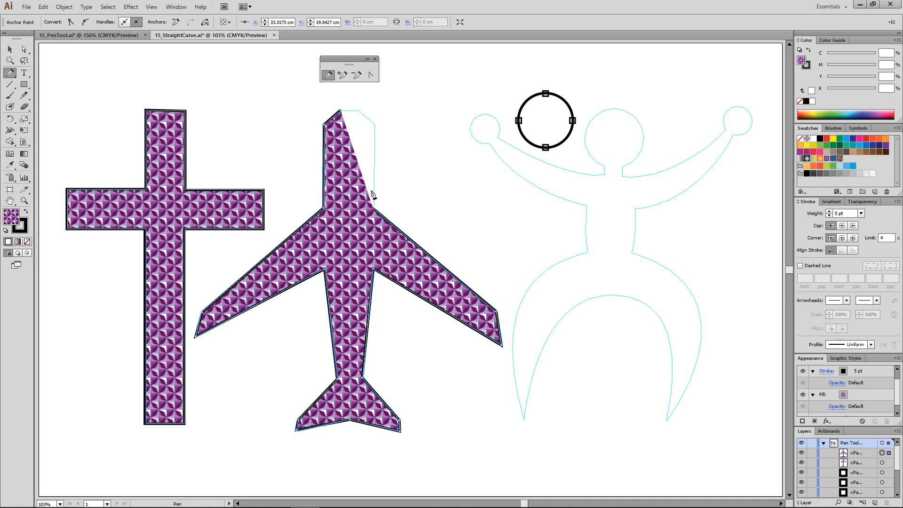
left_click(375, 126)
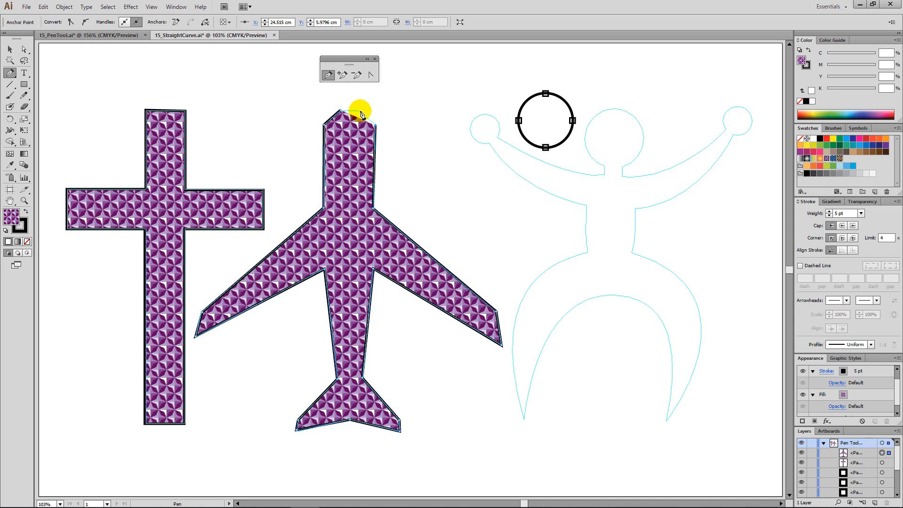
left_click(342, 112)
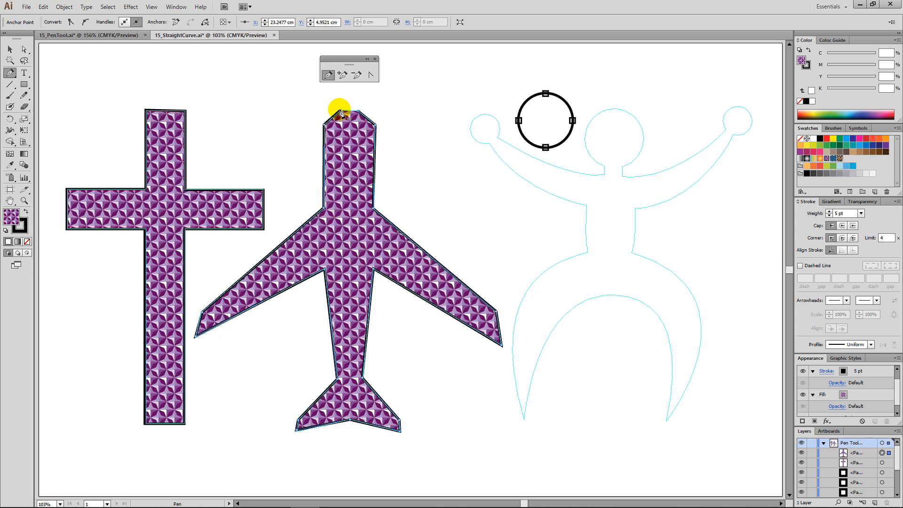
left_click(340, 111)
left_click(831, 158)
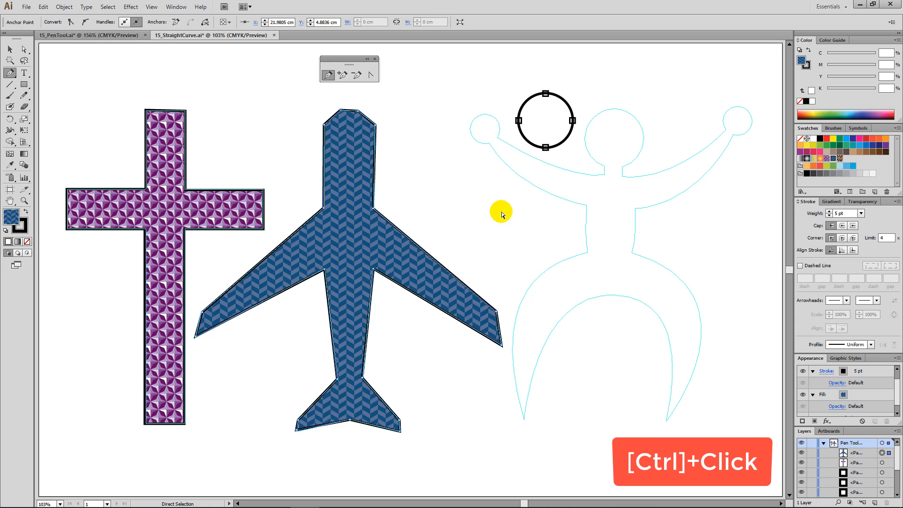
- Deselect the airplane, move the floating Pen tool panel clear of the figure, and pick up the sample circle's no-fill, 5 pt black stroke attributes
left_click(475, 215, "ctrl")
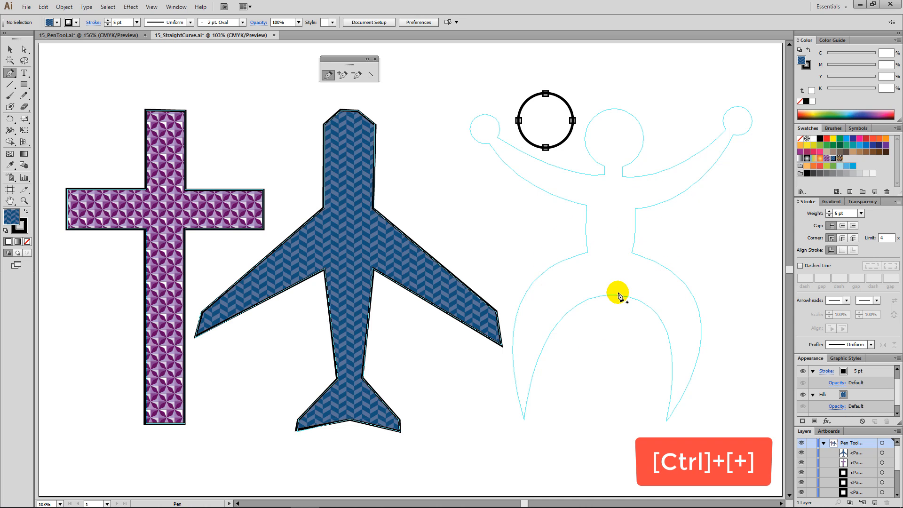
key("ctrl+plus")
key("ctrl+plus")
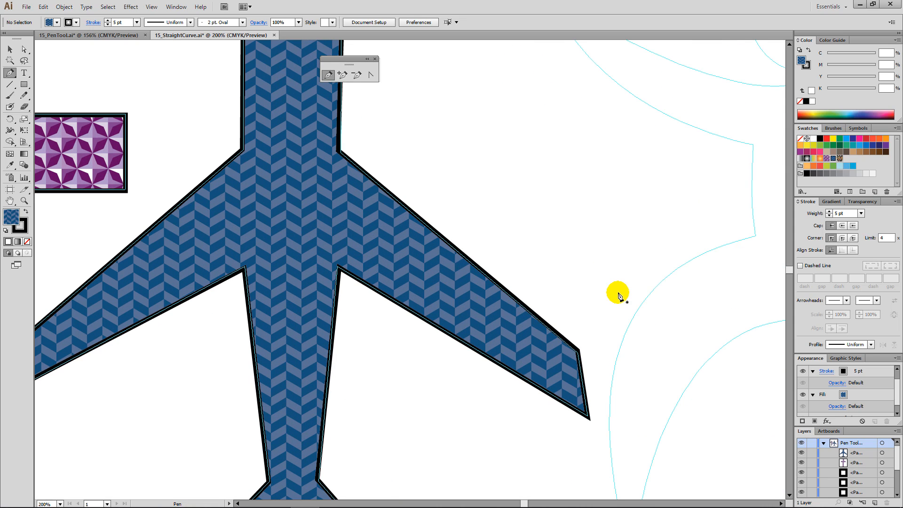
left_click_drag(664, 193, 518, 240)
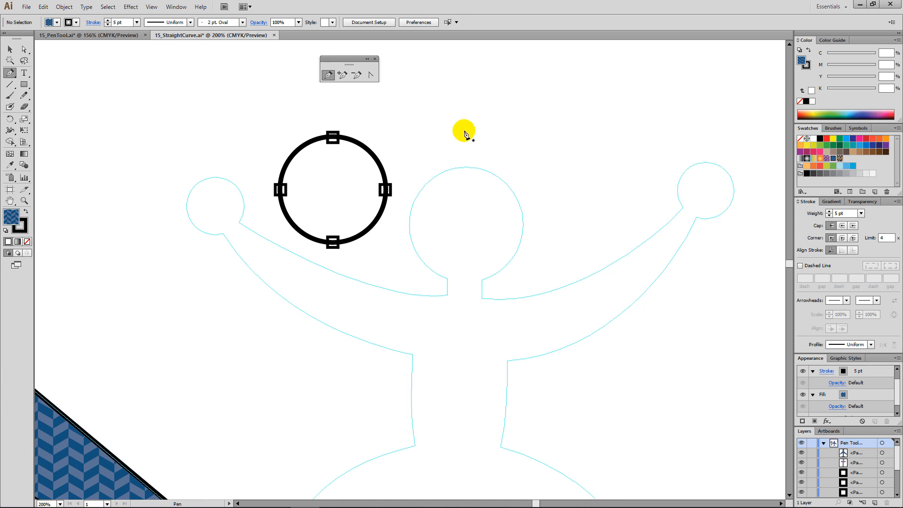
left_click_drag(346, 61, 167, 120)
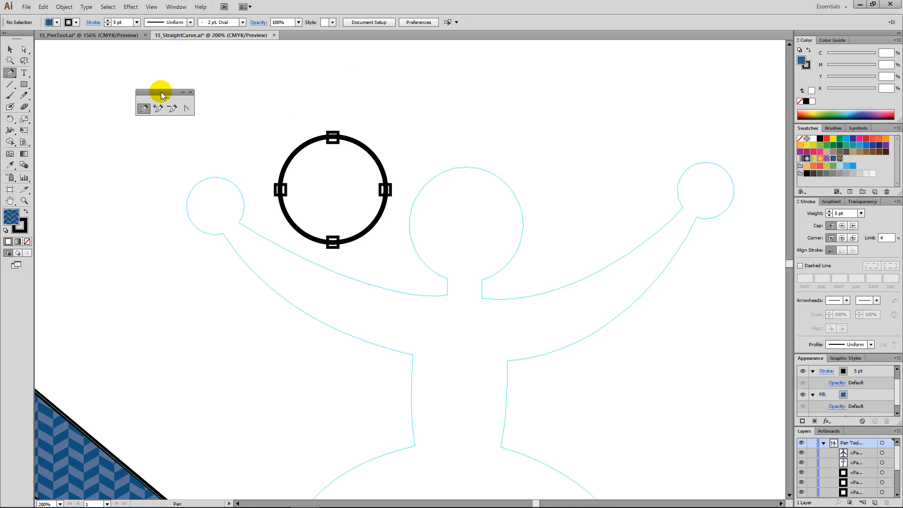
left_click_drag(393, 239, 363, 217)
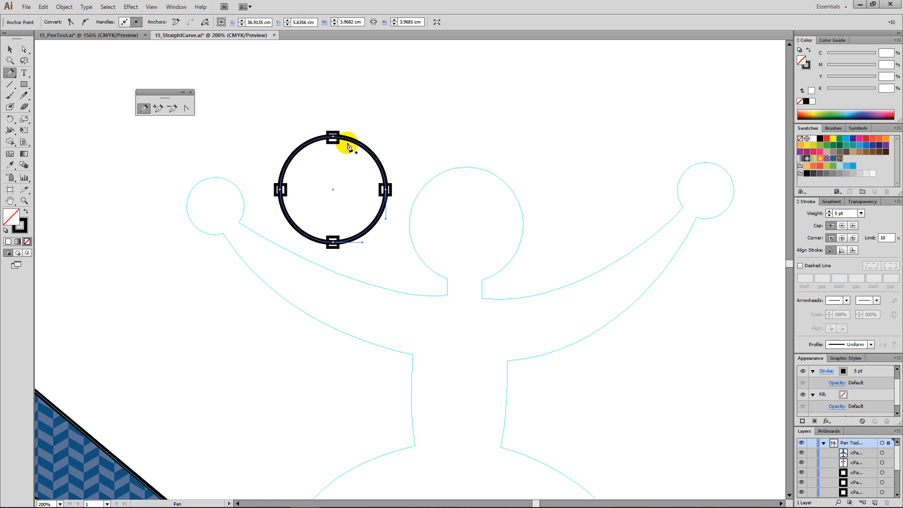
left_click(462, 151, "ctrl")
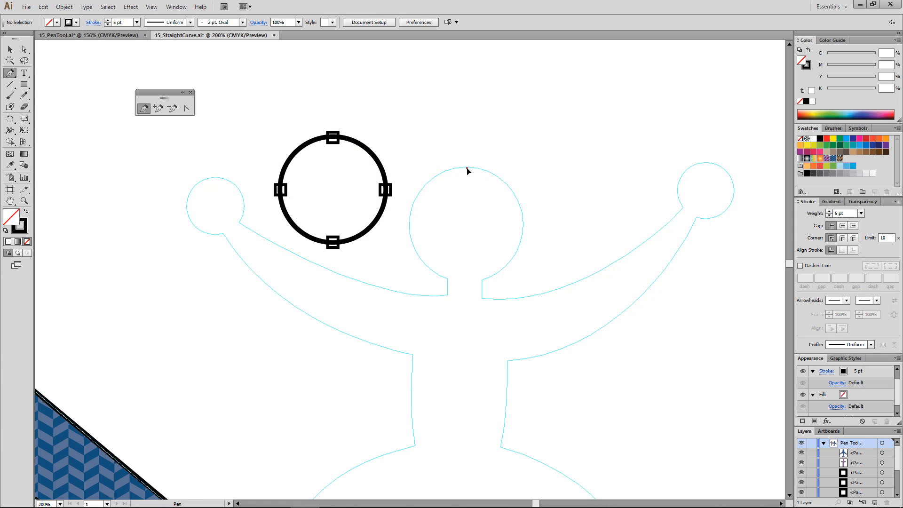
- Start the figure's path at the top of the head and curve it to the head's left side along the template
left_click(468, 168)
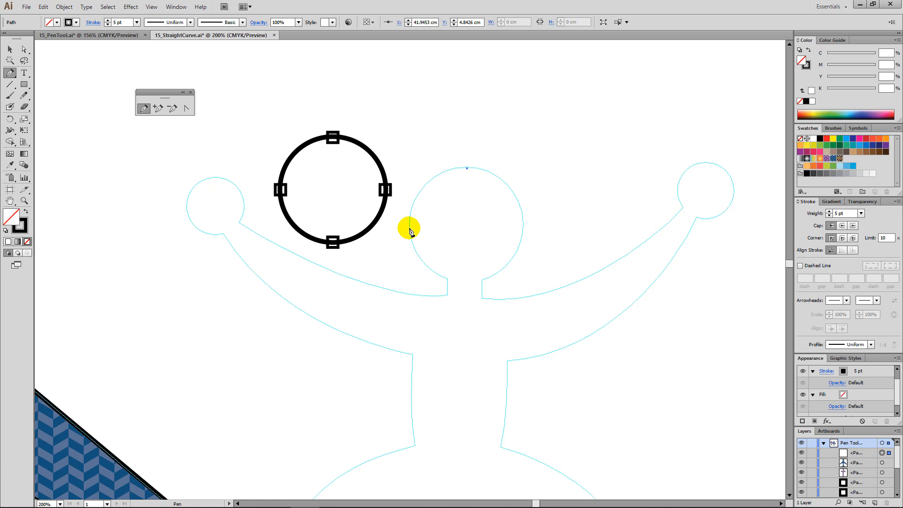
mouse_move(410, 229)
left_mouse_down()
mouse_move(403, 283)
mouse_move(432, 257)
mouse_move(367, 268)
mouse_move(387, 302)
mouse_move(406, 295)
left_mouse_up()
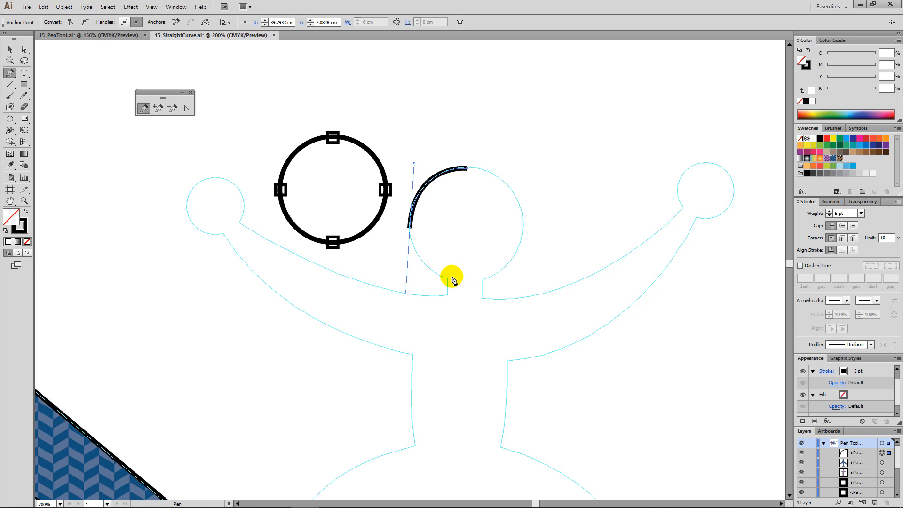
mouse_move(448, 280)
left_mouse_down()
mouse_move(468, 296)
mouse_move(472, 266)
mouse_move(441, 309)
mouse_move(490, 319)
mouse_move(448, 293)
mouse_move(409, 320)
mouse_move(502, 331)
mouse_move(480, 293)
left_mouse_up()
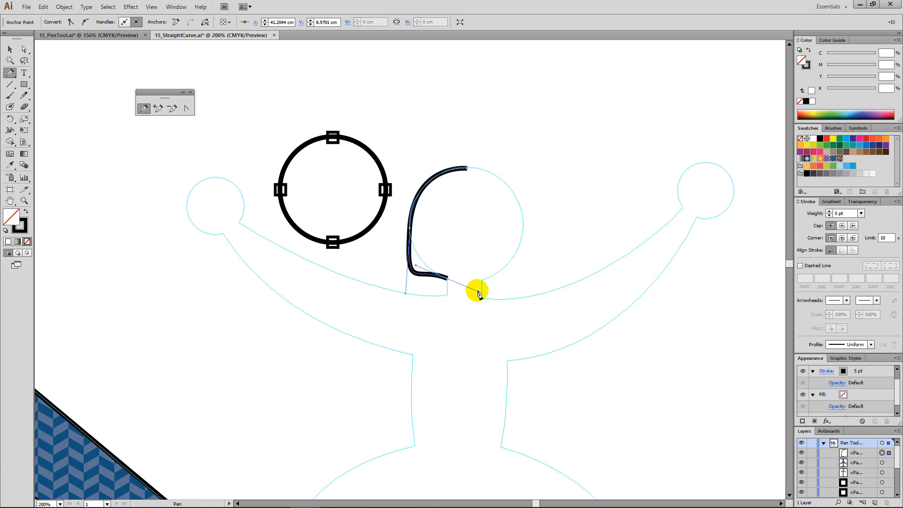
left_click_drag(478, 293, 479, 292)
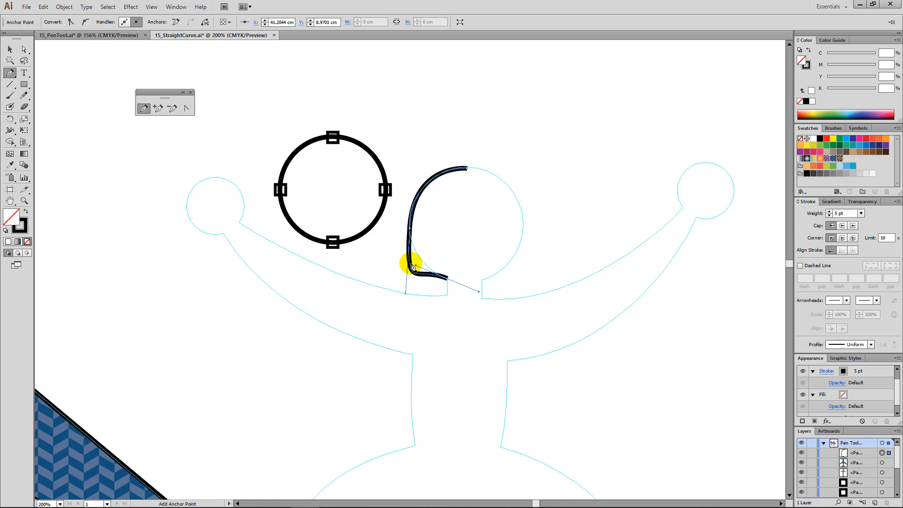
left_click_drag(517, 336, 560, 258)
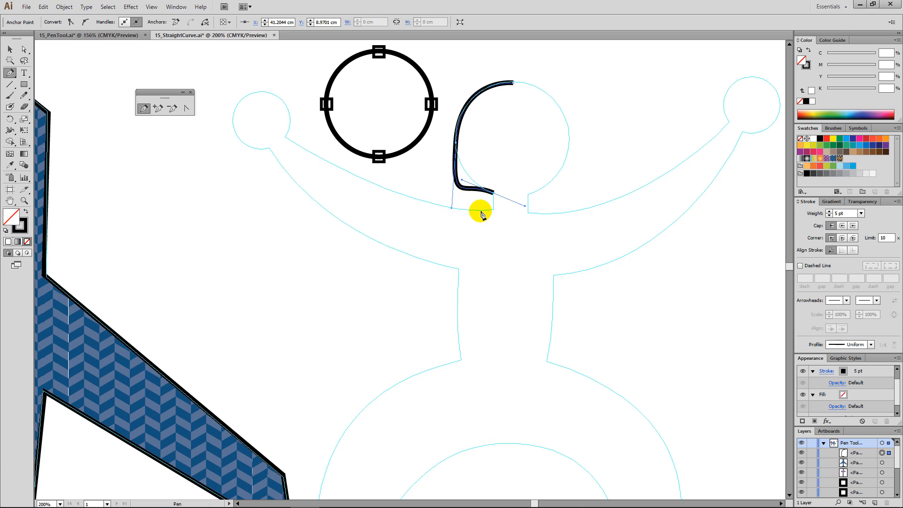
key("ctrl+z")
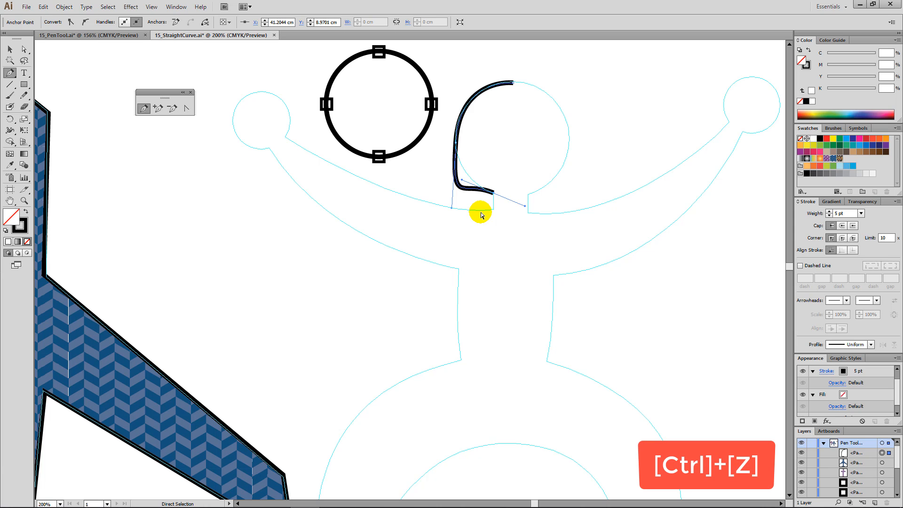
key("ctrl+z")
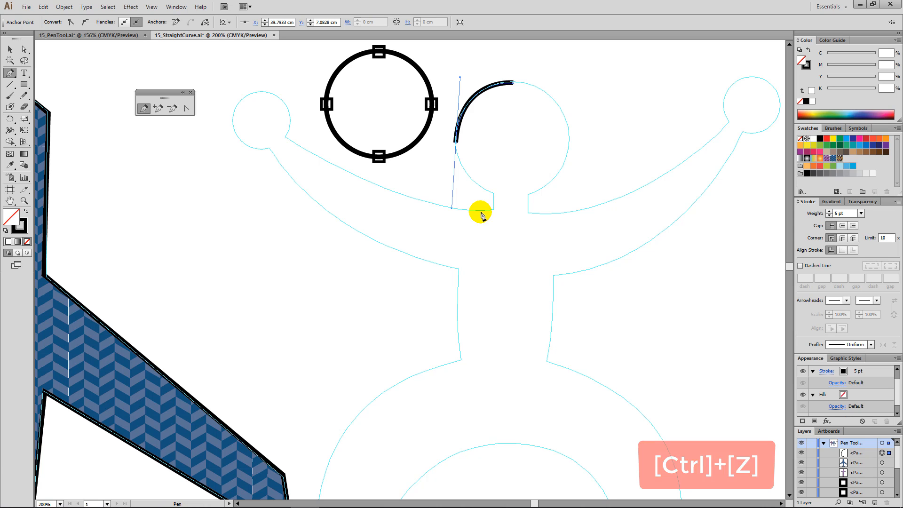
- Retract the forward handle at the head's left side, curve the path to the neck, and add a straight segment down the neck's left edge
left_click(455, 141)
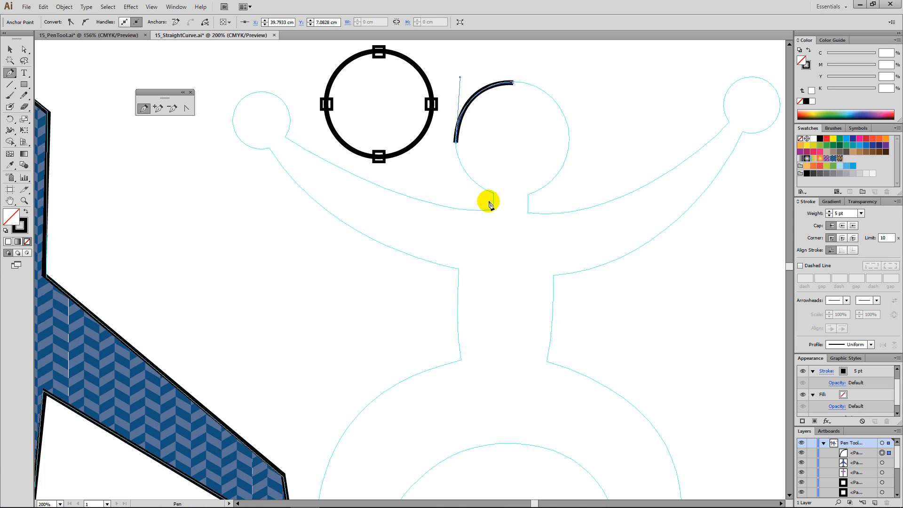
key("space")
left_click_drag(491, 218, 540, 211)
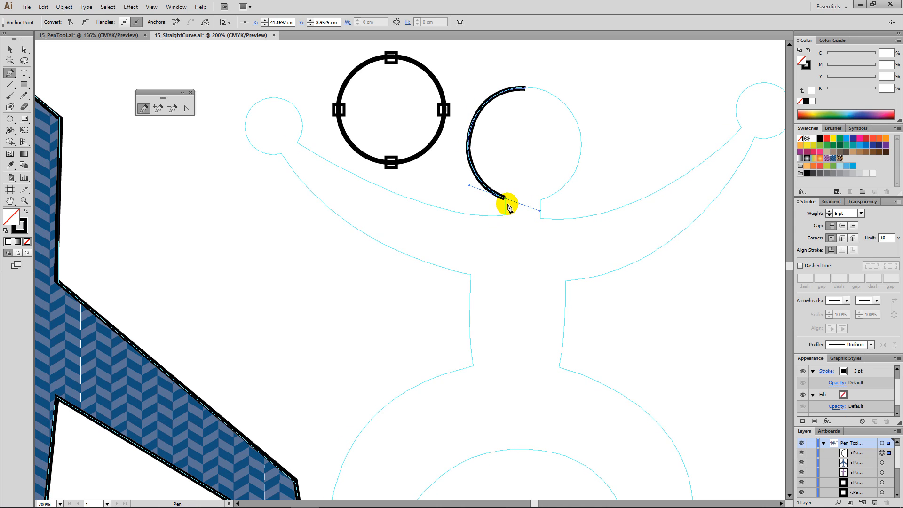
left_click(506, 198)
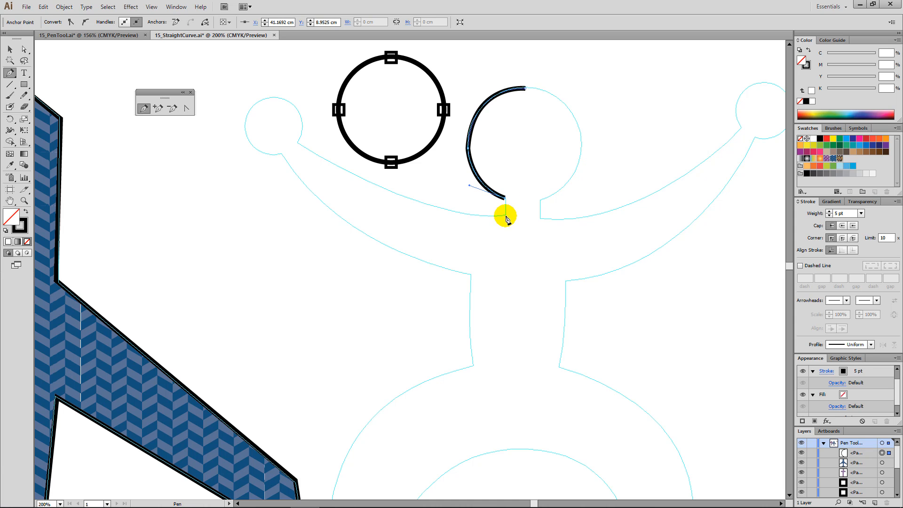
left_click(506, 216)
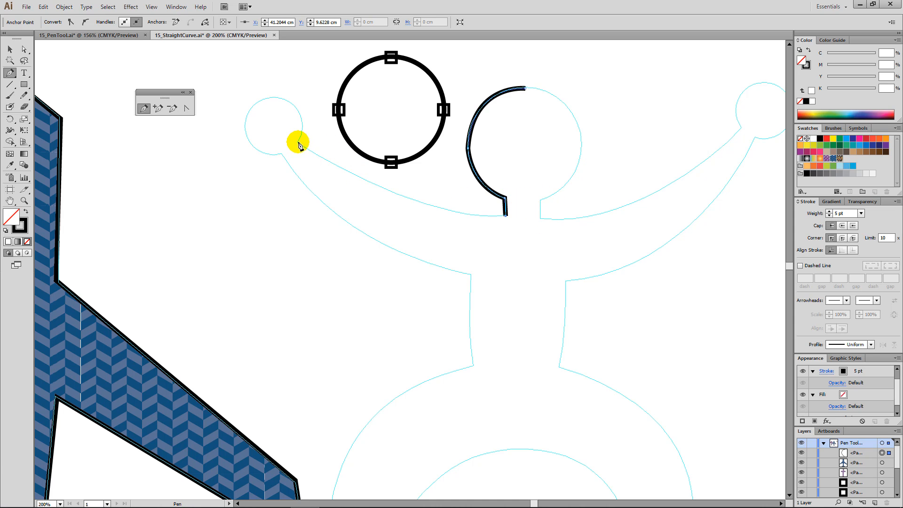
- Trace the left arm's upper edge and the round left hand with curved segments, retracting the forward handles at the joints
mouse_move(297, 142)
left_mouse_down()
mouse_move(188, 89)
mouse_move(187, 66)
left_mouse_up()
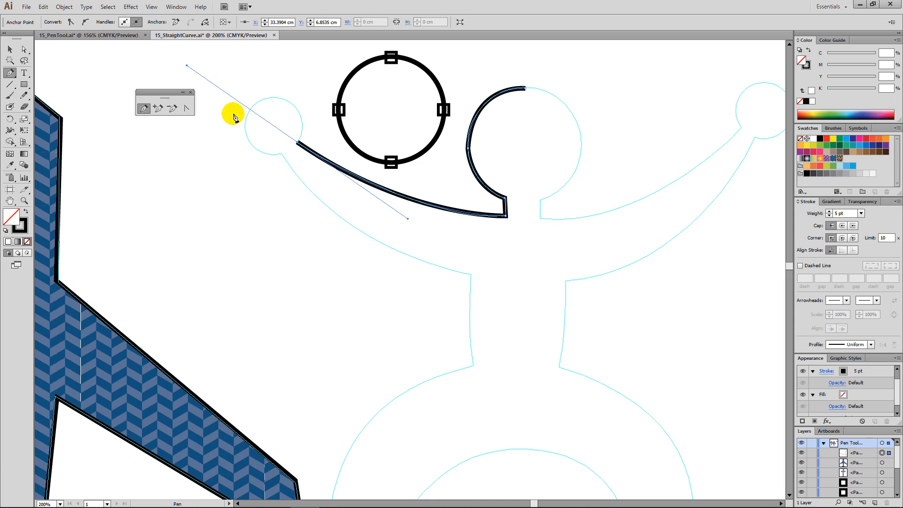
left_click(298, 142)
left_click_drag(295, 107, 281, 91)
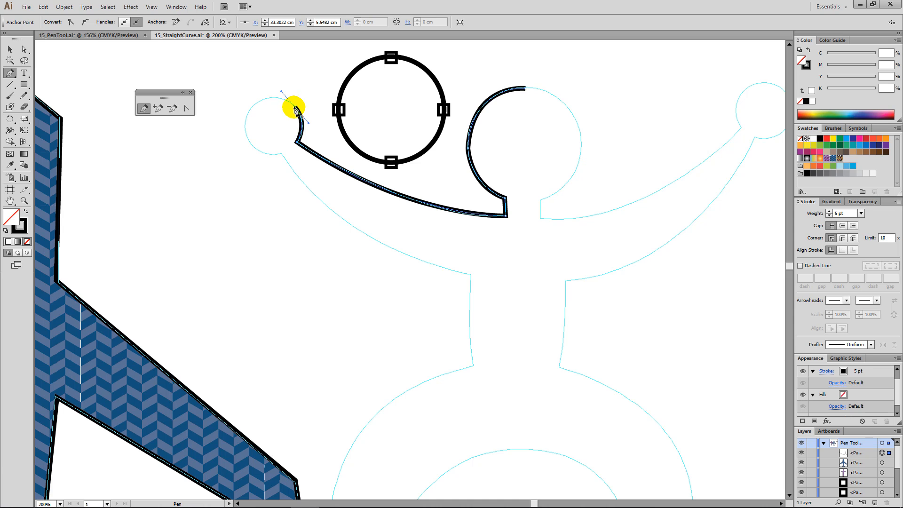
left_click(295, 110)
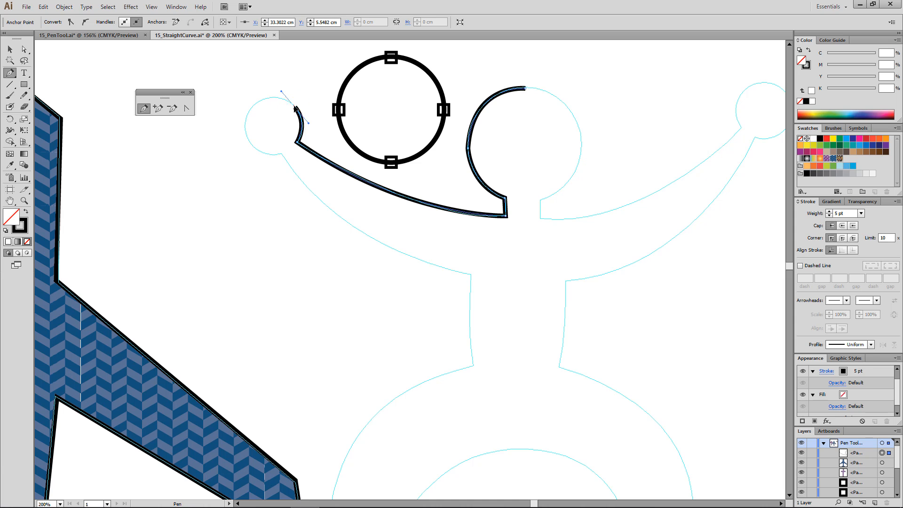
mouse_move(252, 109)
left_mouse_down()
mouse_move(225, 134)
mouse_move(272, 168)
mouse_move(295, 150)
left_mouse_up()
left_click(252, 108)
left_click(257, 151)
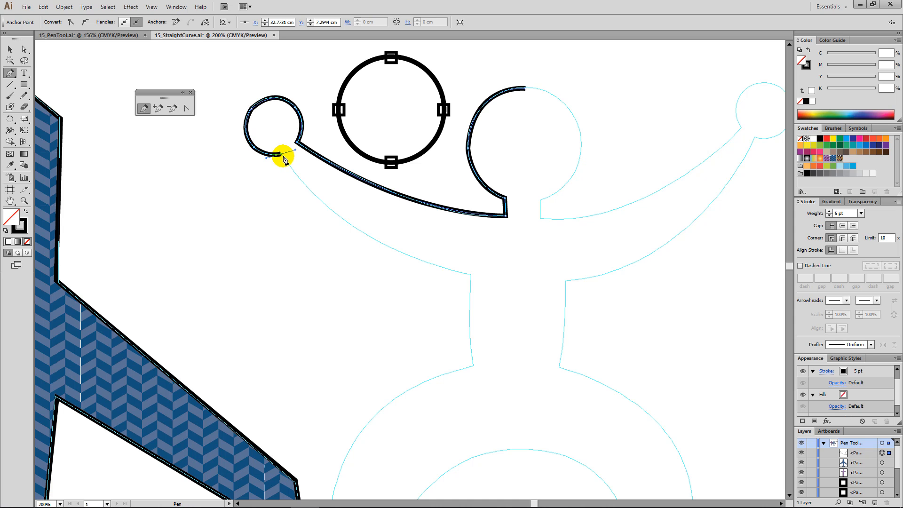
left_click(281, 154)
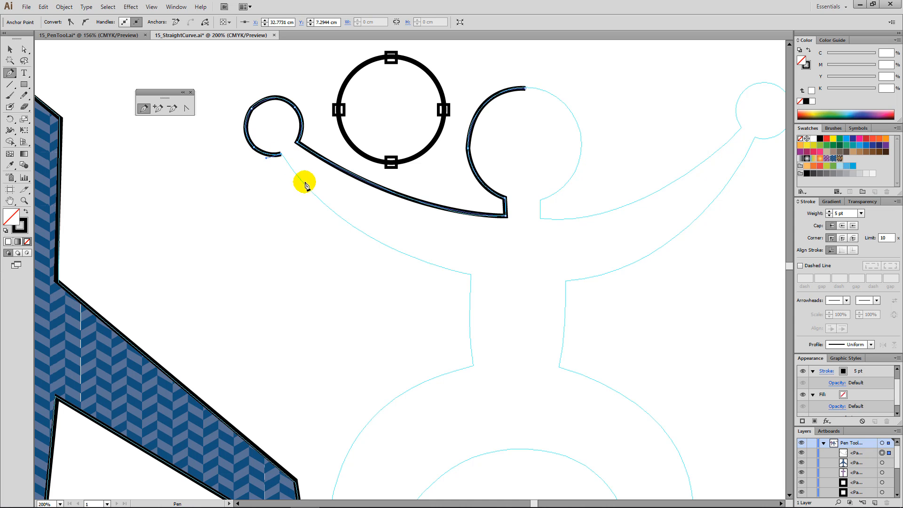
- Trace the left arm's lower edge and the torso's left side down to the waist, retracting the forward handles at the armpit and waist
left_click_drag(470, 277, 613, 308)
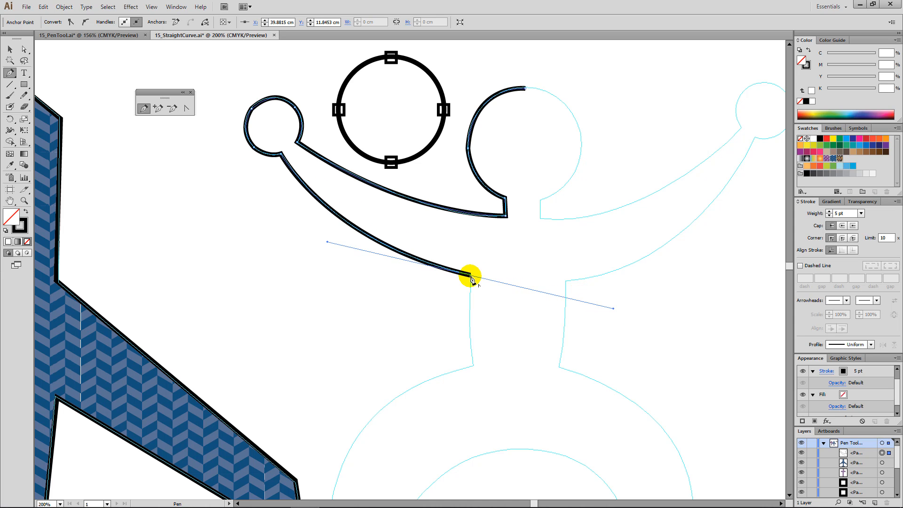
left_click(470, 276)
left_click_drag(535, 346, 534, 207)
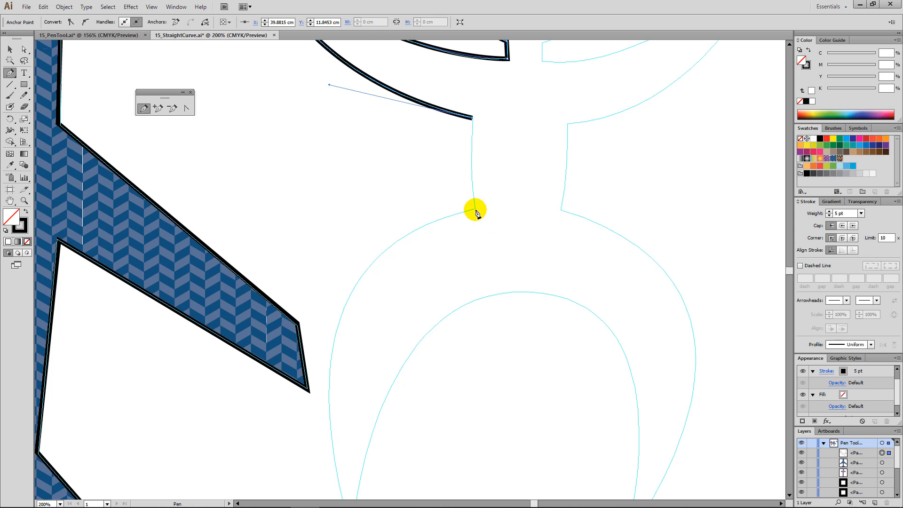
mouse_move(475, 208)
left_mouse_down()
mouse_move(488, 236)
mouse_move(481, 245)
left_mouse_up()
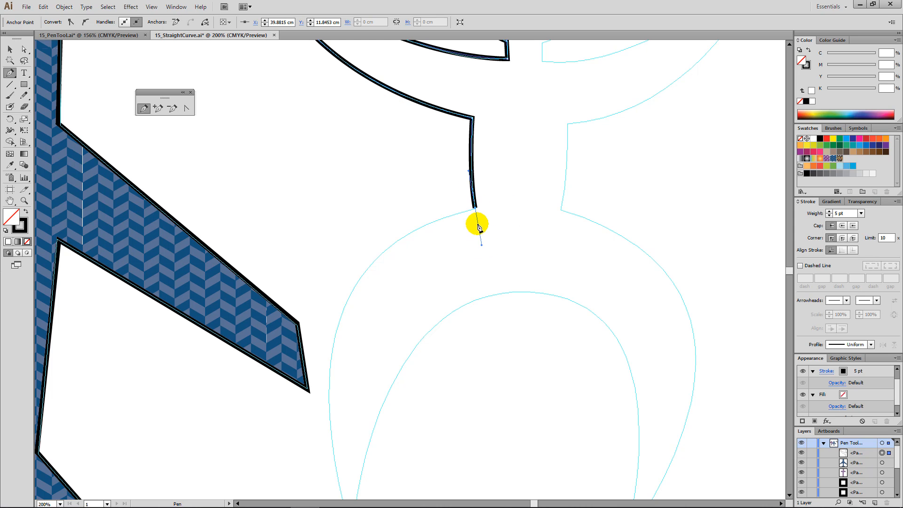
left_click(475, 209)
- Curve the path from the left waist along the left leg's outer edge to the foot tip and retract the forward handle
left_click_drag(534, 334, 516, 197)
key("ctrl+minus")
key("ctrl+minus")
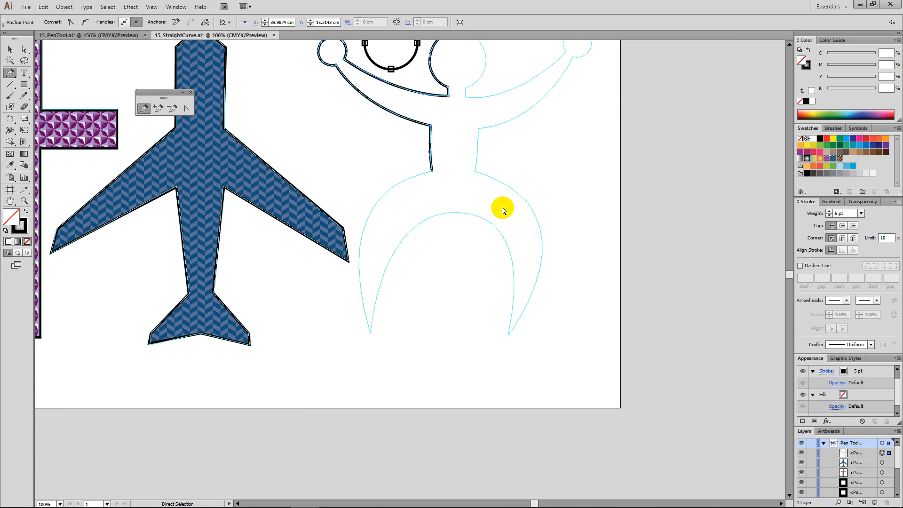
key("ctrl+minus")
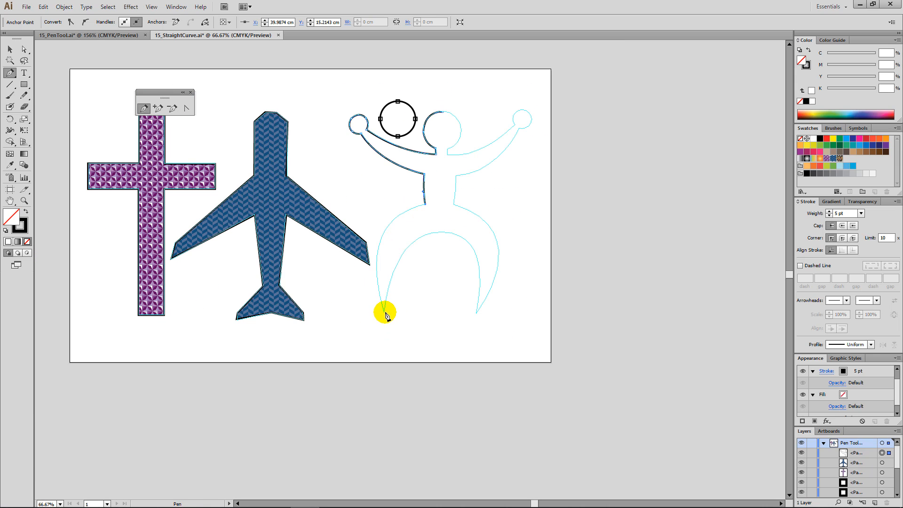
left_click_drag(384, 311, 414, 416)
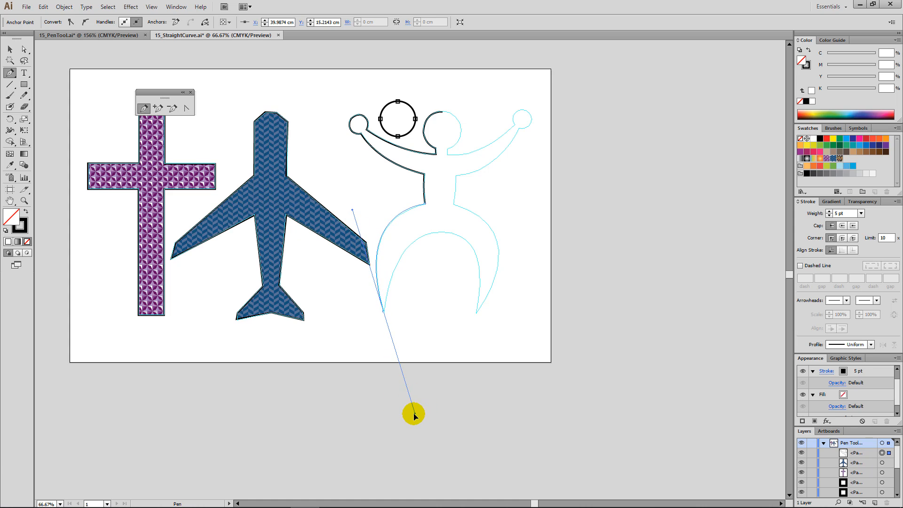
left_click(384, 311)
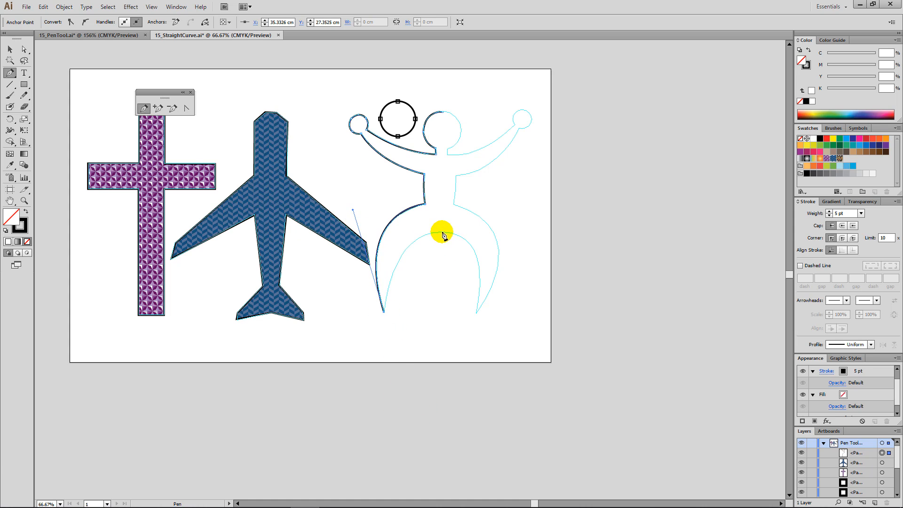
- Trace the inner arch between the legs to the right foot tip and the right leg's outer edge up to the waist
left_click_drag(442, 232, 489, 234)
mouse_move(475, 313)
left_mouse_down()
mouse_move(470, 341)
mouse_move(470, 334)
left_mouse_up()
left_click(476, 316)
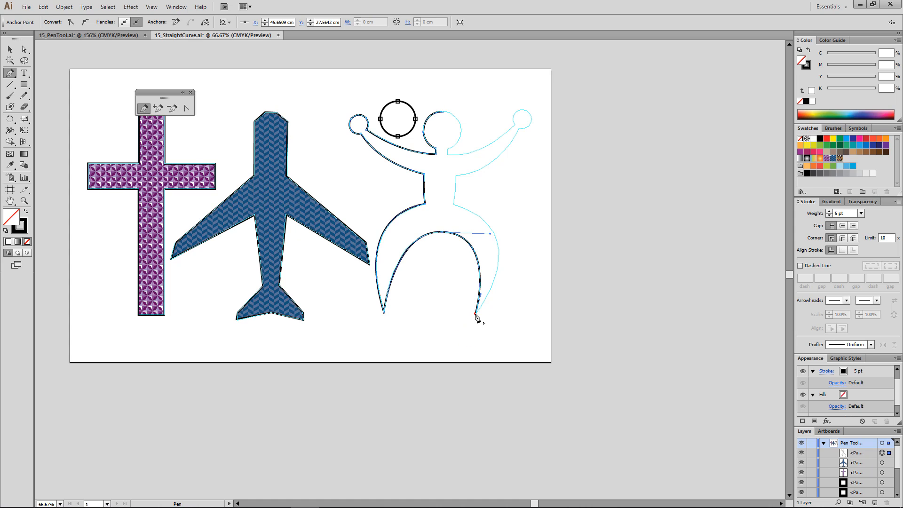
left_click(454, 205)
left_click_drag(453, 205, 364, 175)
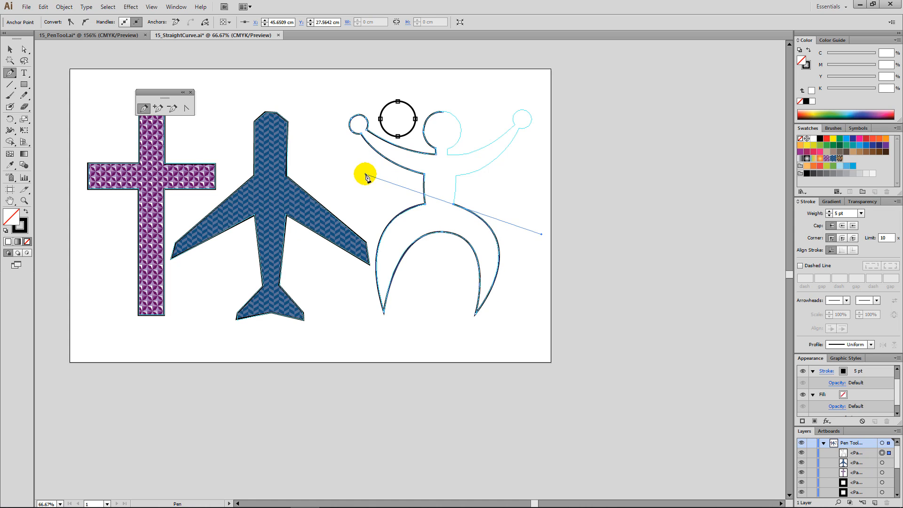
- Retract the forward handle at the right waist and curve the path up the torso's right side to the armpit
key("ctrl+plus")
key("ctrl+plus")
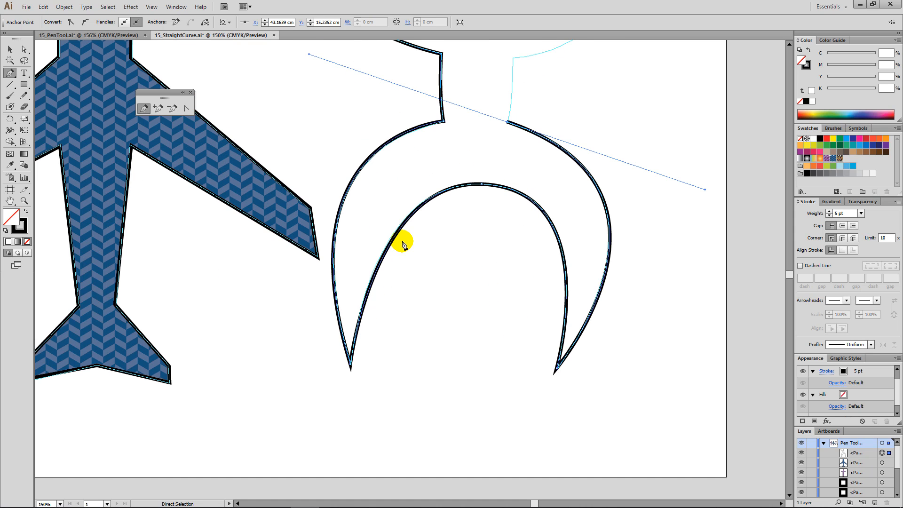
key("space")
left_click_drag(473, 187, 551, 389)
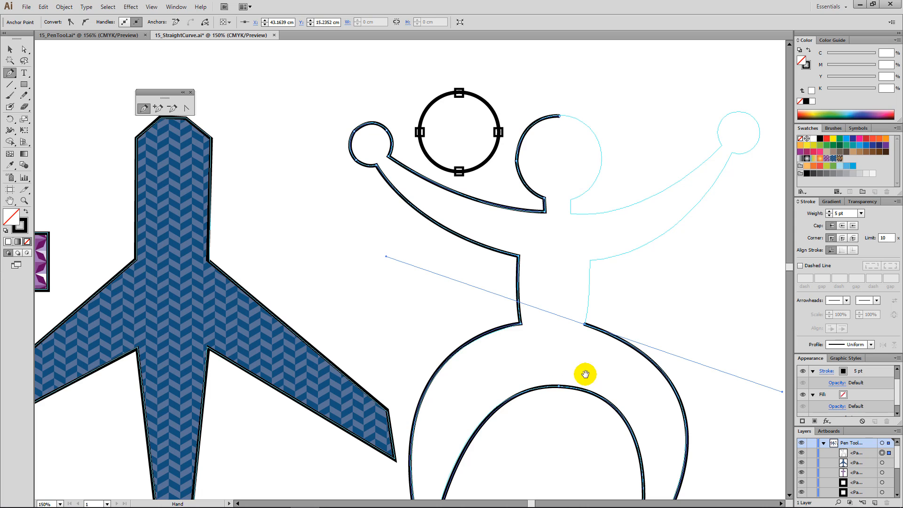
left_click(586, 325)
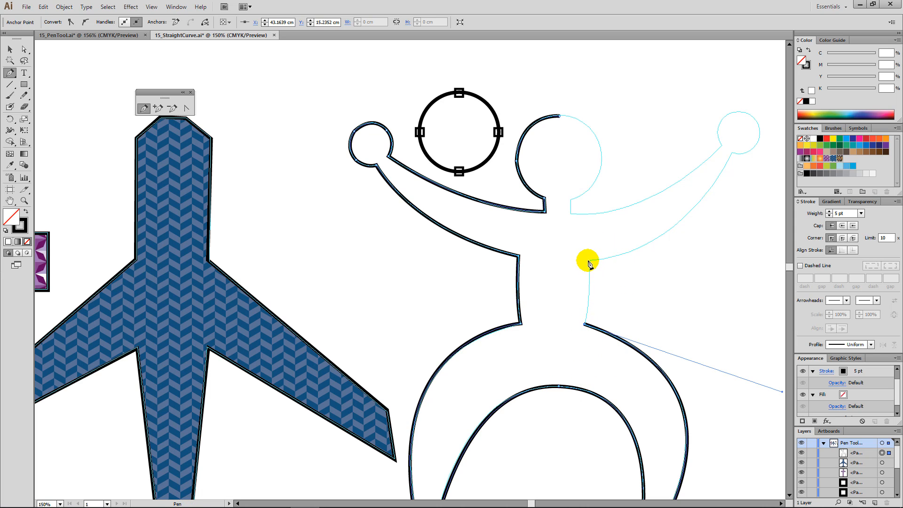
mouse_move(589, 261)
left_mouse_down()
mouse_move(585, 299)
mouse_move(585, 227)
mouse_move(584, 262)
left_mouse_up()
left_click_drag(675, 240, 538, 284)
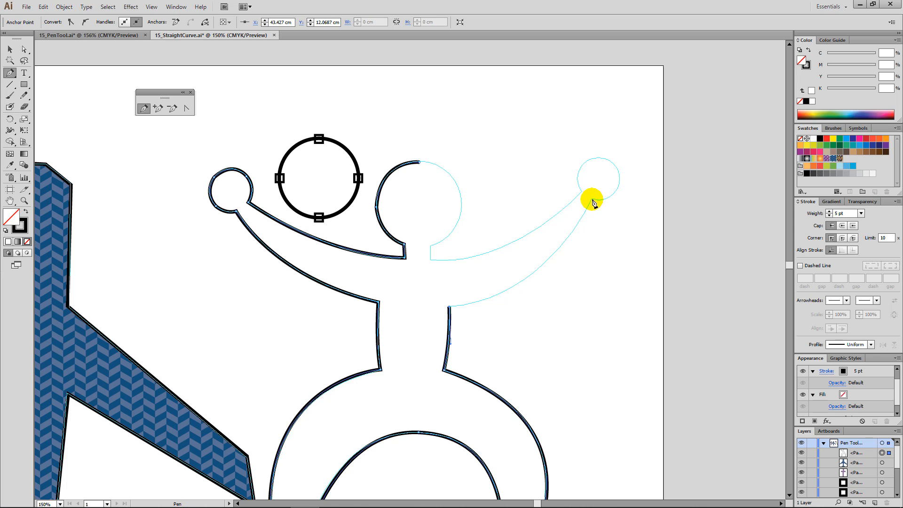
- Trace the right arm's lower edge and the first short arc under the hand, retracting the forward handle at each point
mouse_move(593, 203)
left_mouse_down()
mouse_move(629, 145)
mouse_move(623, 121)
mouse_move(638, 98)
left_mouse_up()
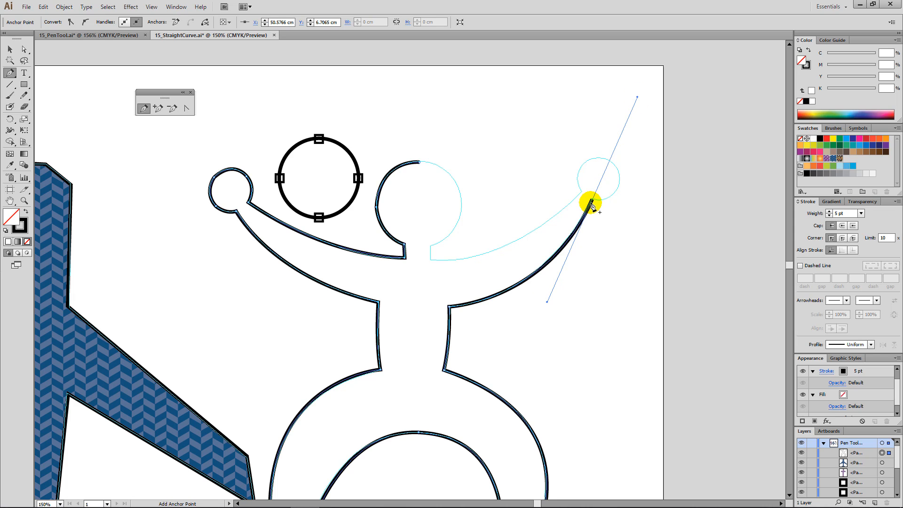
left_click(593, 199)
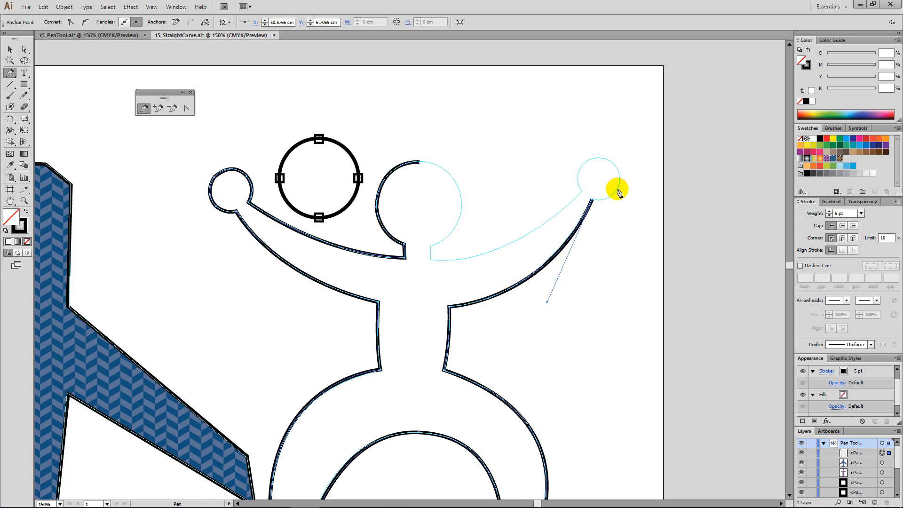
left_click_drag(616, 191, 622, 177)
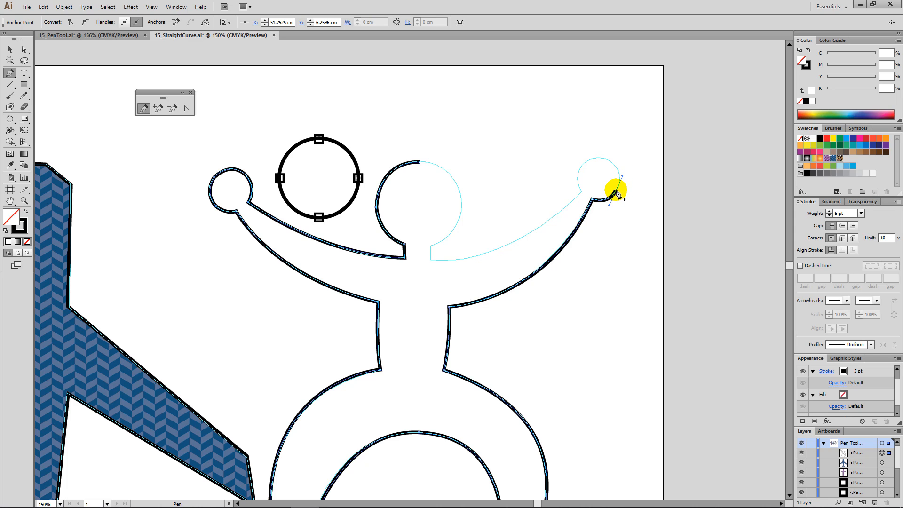
left_click(616, 192)
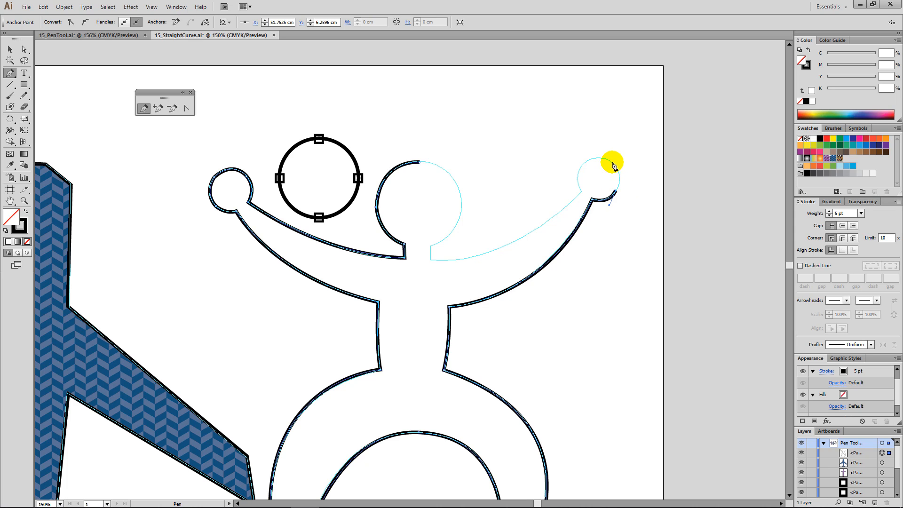
- Refine the handle under the right hand and trace the rest of the hand's circle to the wrist, retracting the forward handles
left_click_drag(613, 164, 599, 146)
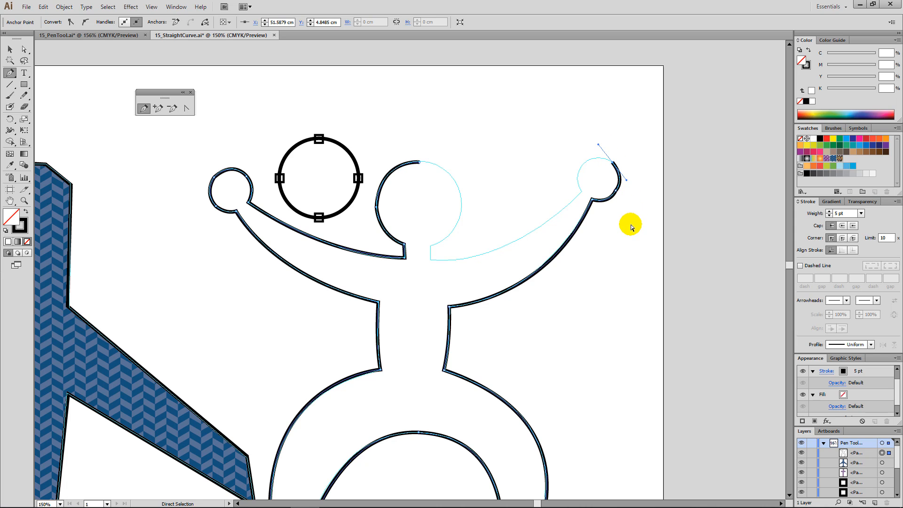
key("ctrl+z")
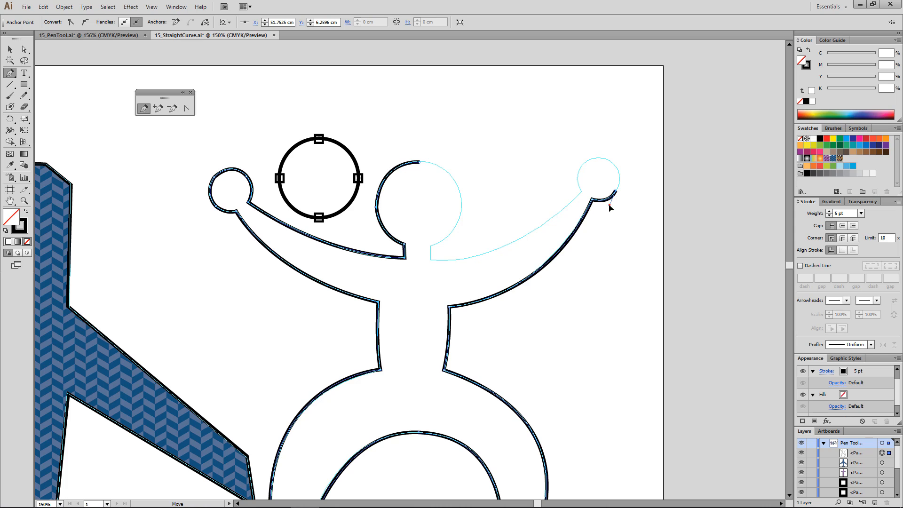
left_click_drag(610, 206, 604, 205)
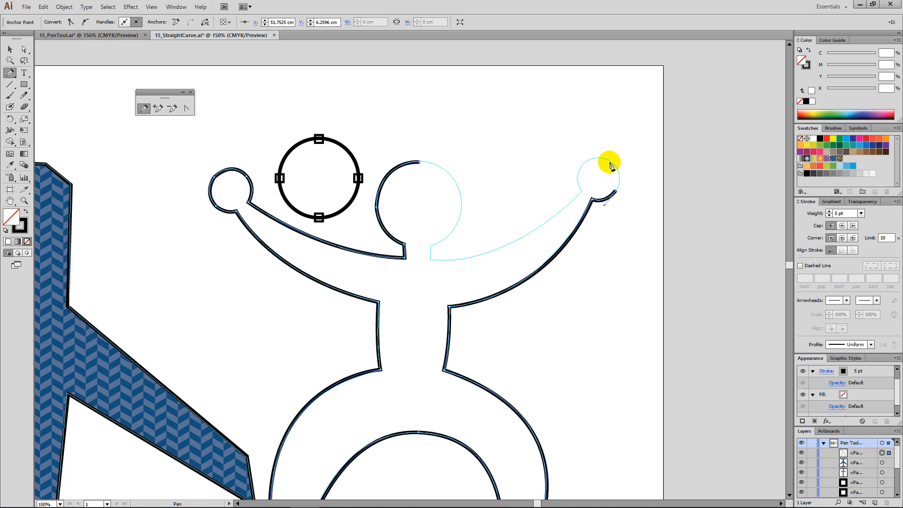
left_click_drag(611, 161, 596, 150)
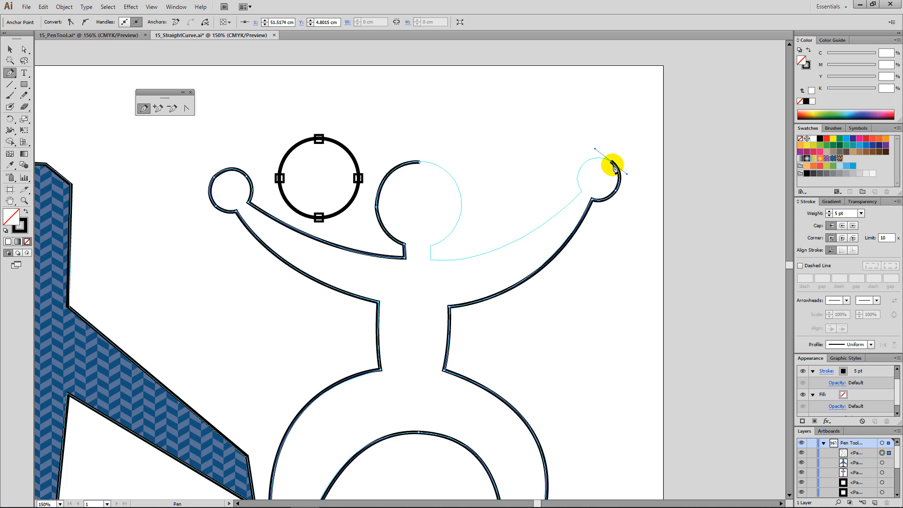
left_click(612, 163)
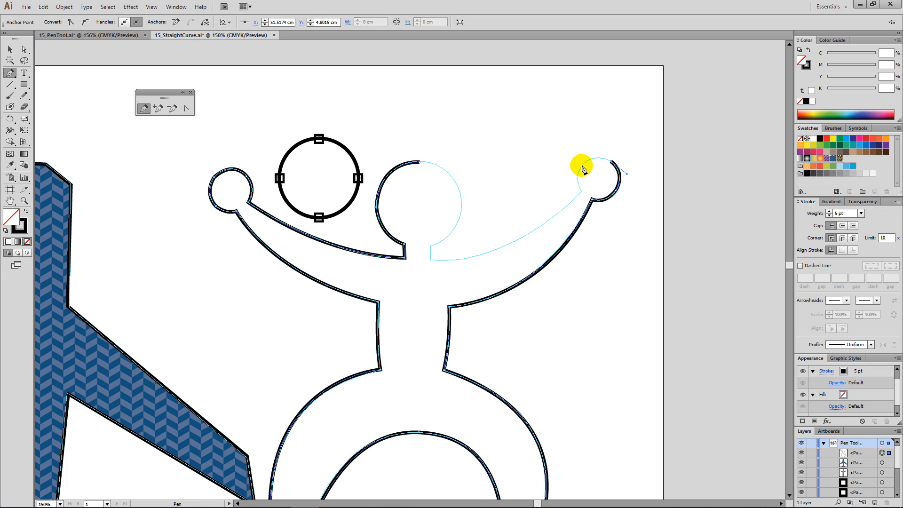
mouse_move(583, 166)
left_mouse_down()
mouse_move(570, 183)
mouse_move(588, 193)
left_mouse_up()
left_click(582, 166)
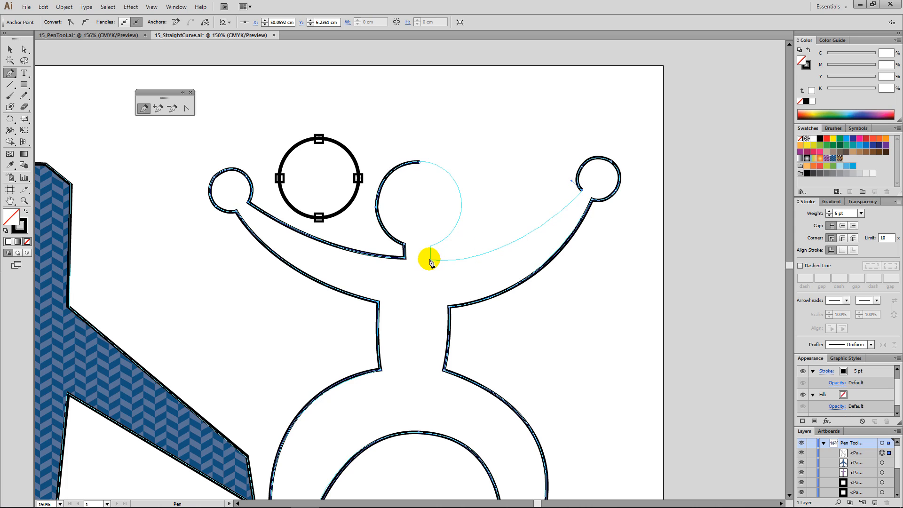
- Trace the right arm's upper edge to the neck, continue up the neck and along the head's right side, retracting the forward handle
left_click(429, 259)
mouse_move(427, 261)
left_mouse_down()
mouse_move(347, 248)
mouse_move(430, 257)
left_mouse_up()
left_click(430, 246)
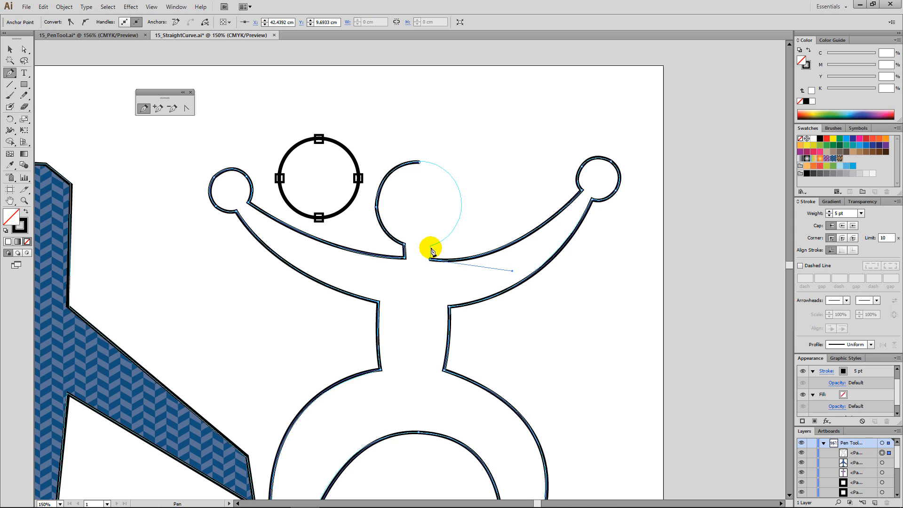
left_click_drag(462, 200, 460, 163)
left_click(462, 199)
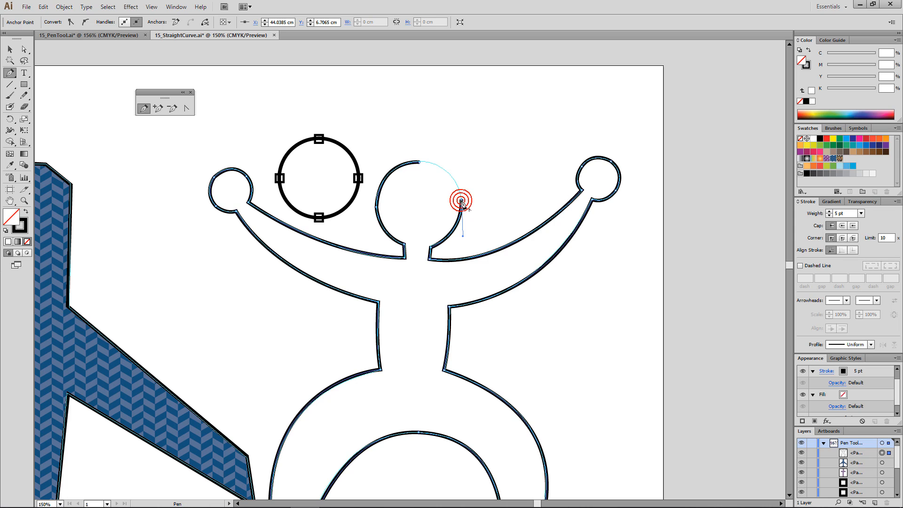
- Fit the artboard in the window and adjust the curve handle on the left hand's outline
left_click_drag(476, 257, 622, 225)
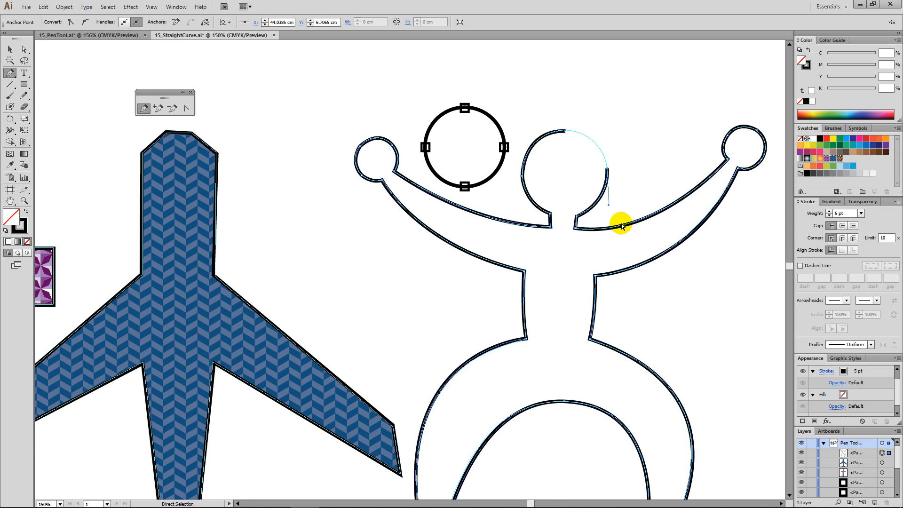
key("ctrl+0")
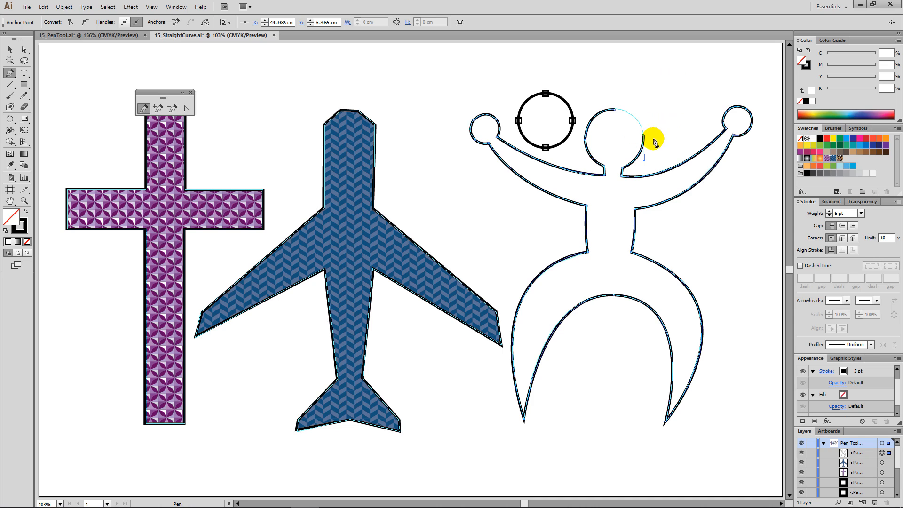
left_click_drag(462, 110, 487, 105)
left_click(486, 106)
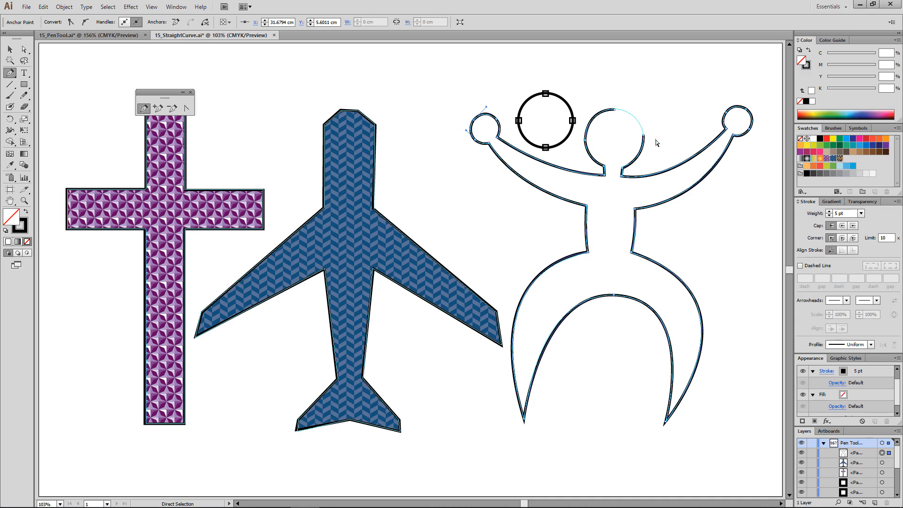
- Close the figure's path at the top of the head and fill it with the black, gray and orange pattern swatch
left_click_drag(656, 139, 631, 133)
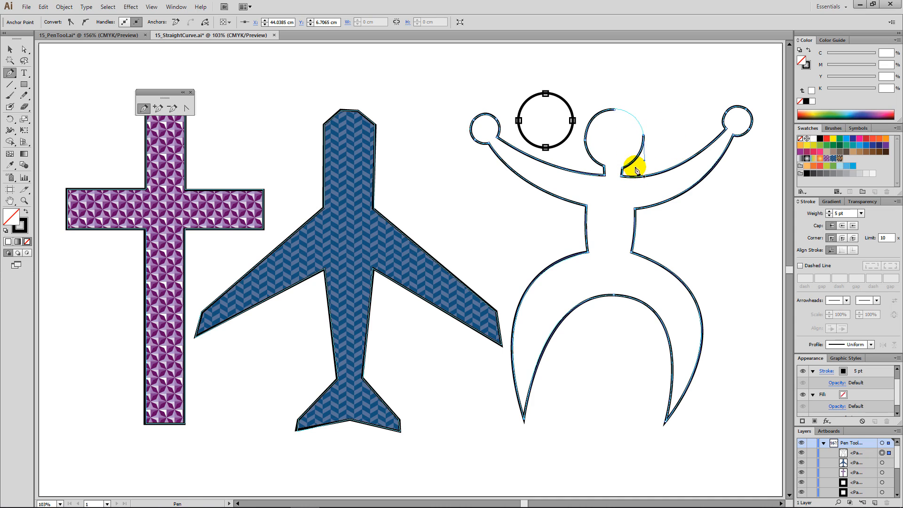
left_click(644, 135)
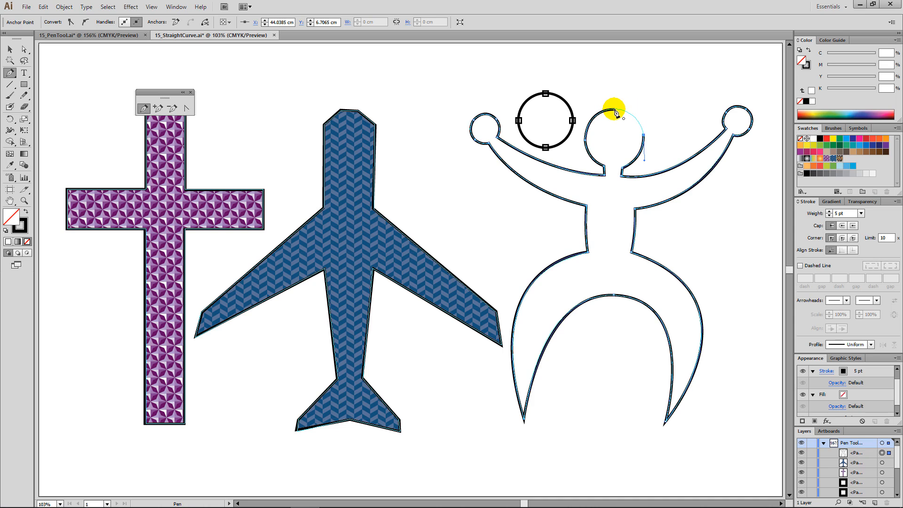
left_click_drag(616, 112, 588, 107)
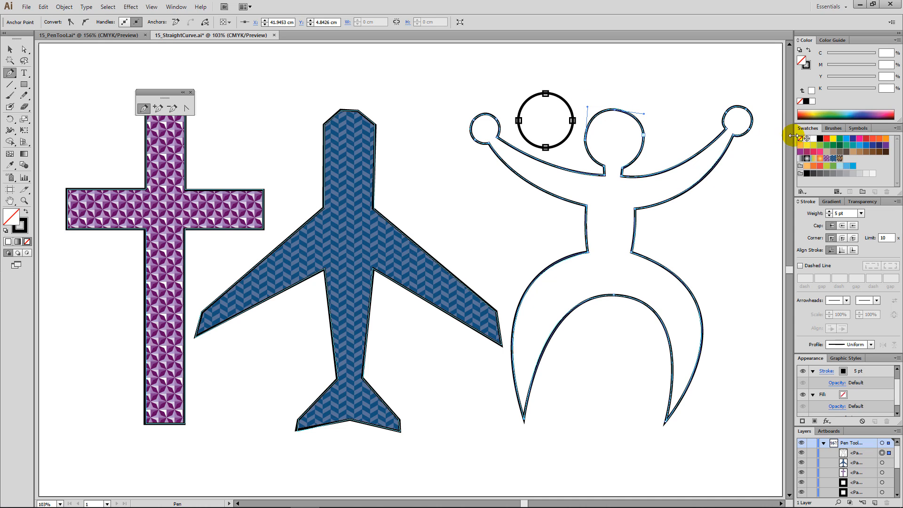
left_click(838, 159)
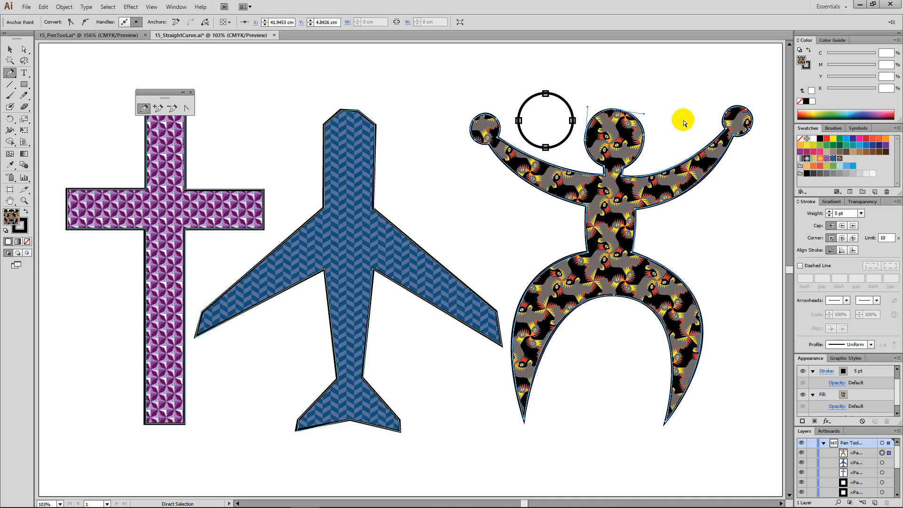
- Move the floating Pen tools off the cross, select the cross, and add an anchor point midway on its right arm's end
left_click_drag(174, 93, 475, 189)
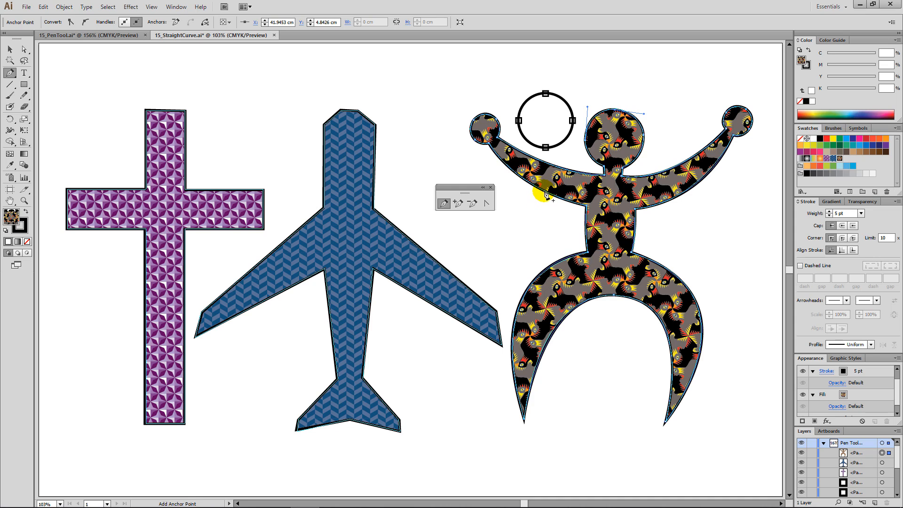
left_click(262, 206, "ctrl")
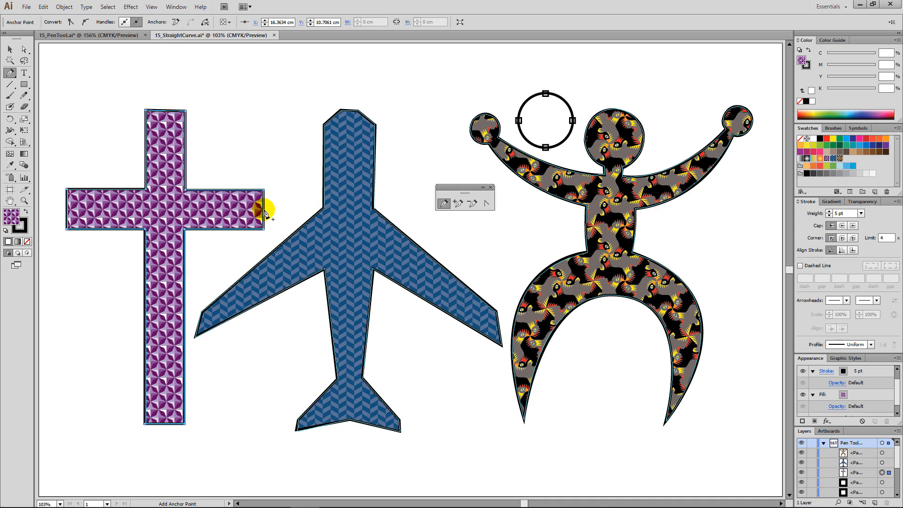
left_click(264, 211)
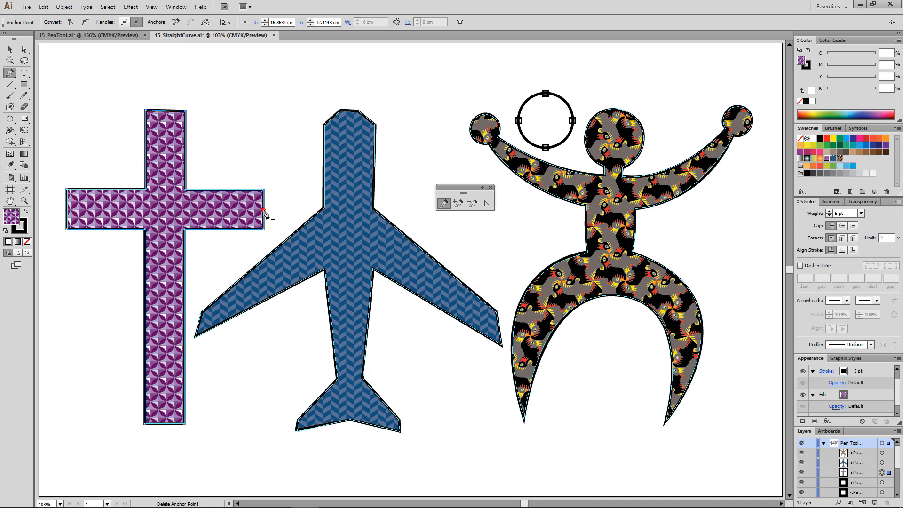
- Add an anchor point midway on the end of the cross's left arm with the Add Anchor Point tool
left_click(457, 204)
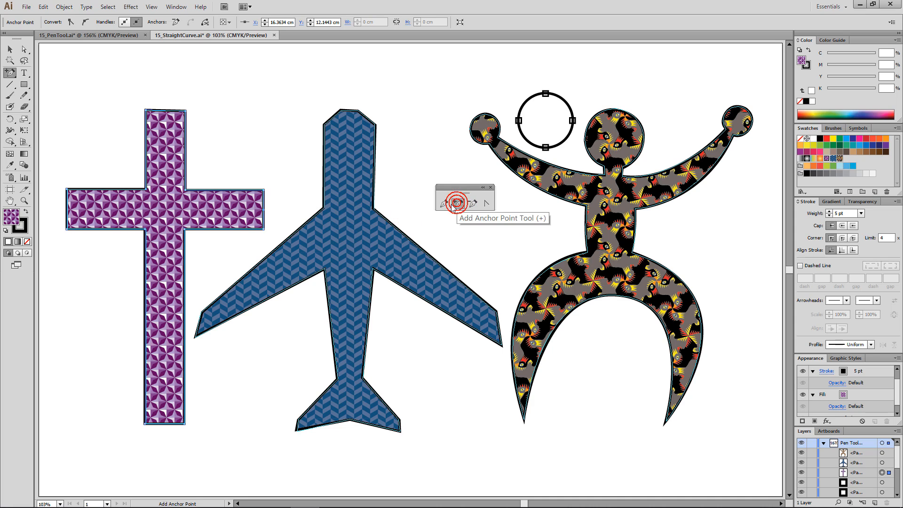
left_click(67, 211)
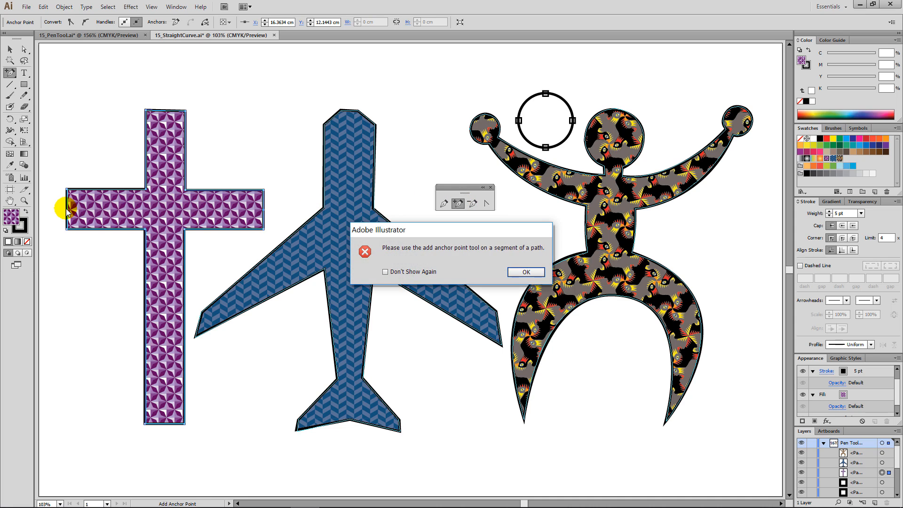
key("Return")
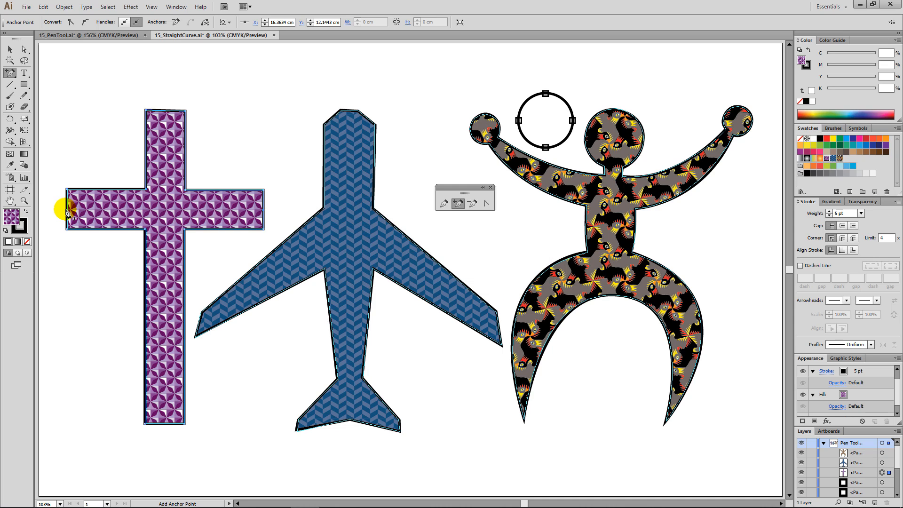
left_click(67, 213)
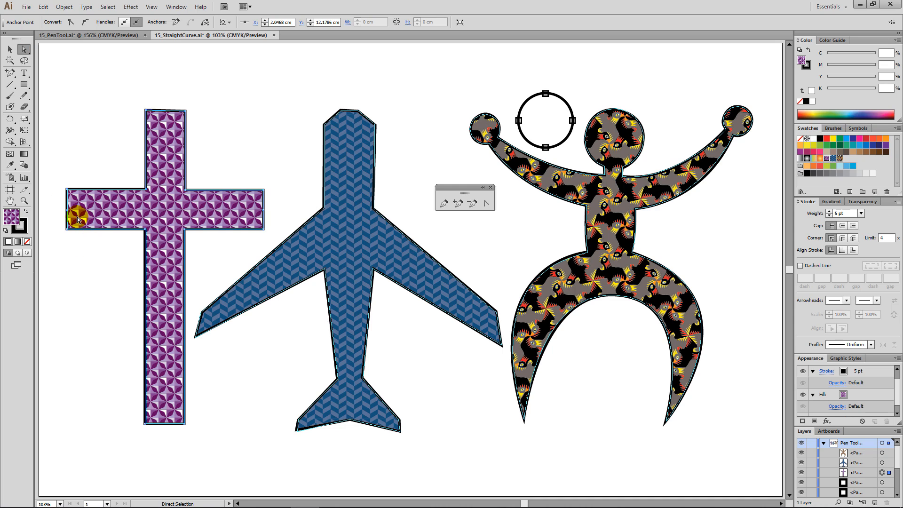
- Nudge the new end points of the cross's left and right arms outward in three large increments each to form pointed tips
key("shift+Left")
key("shift+Left")
key("shift+Left")
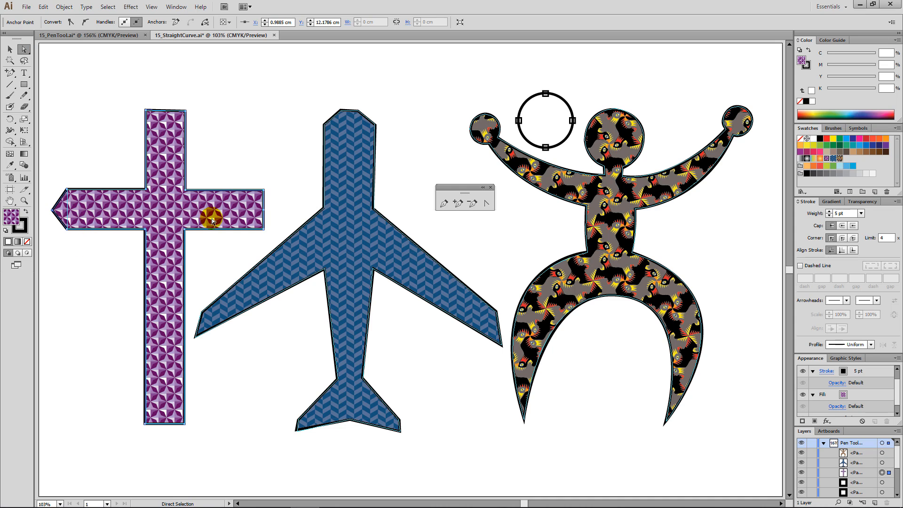
left_click_drag(278, 215, 255, 199)
key("shift+Right")
key("shift+Right")
key("shift+Right")
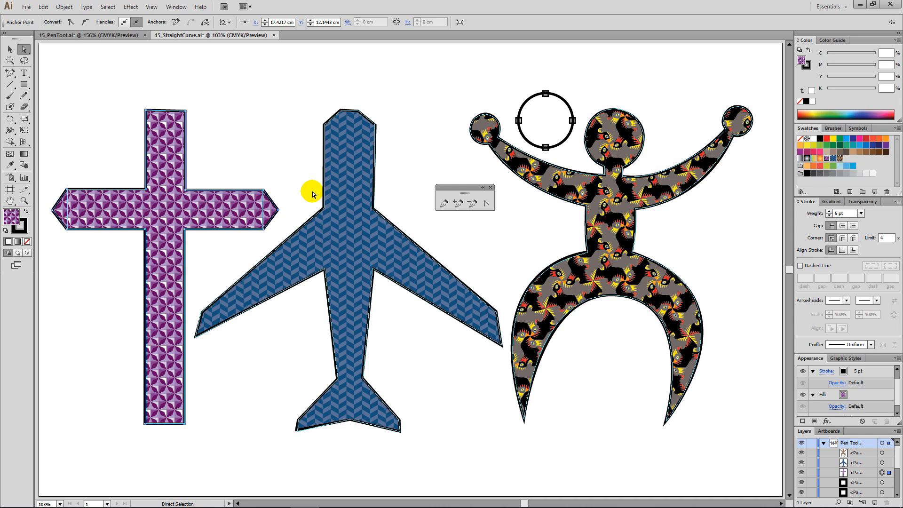
- Delete the tip point of the cross's right arm with the Pen tool and the left tip with the Delete Anchor Point tool
left_click(443, 204)
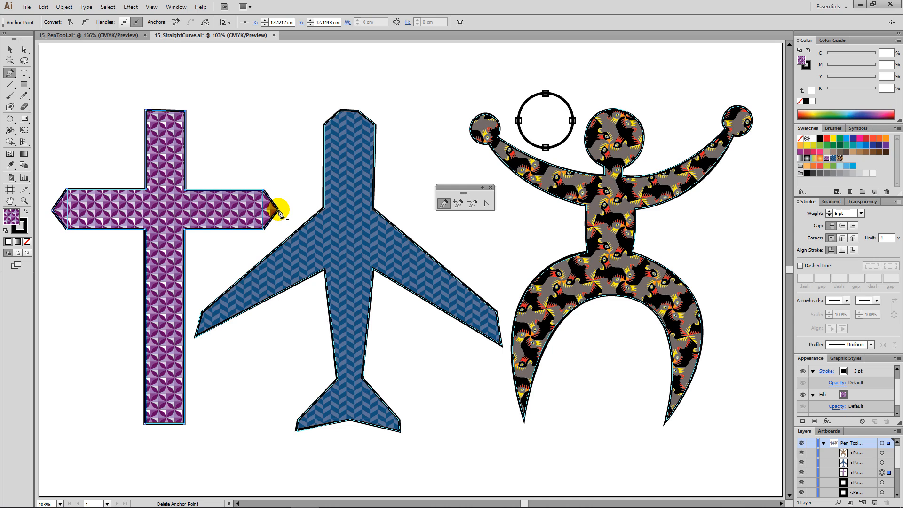
left_click(278, 210)
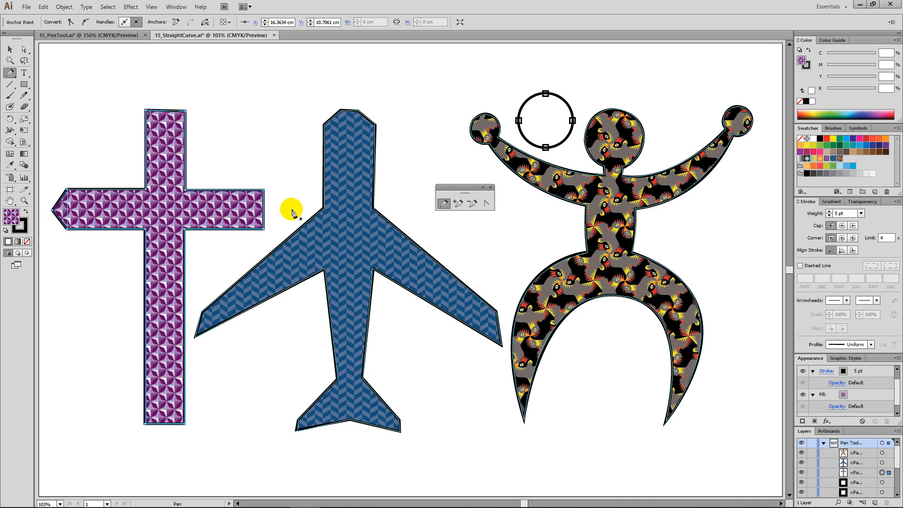
left_click(472, 204)
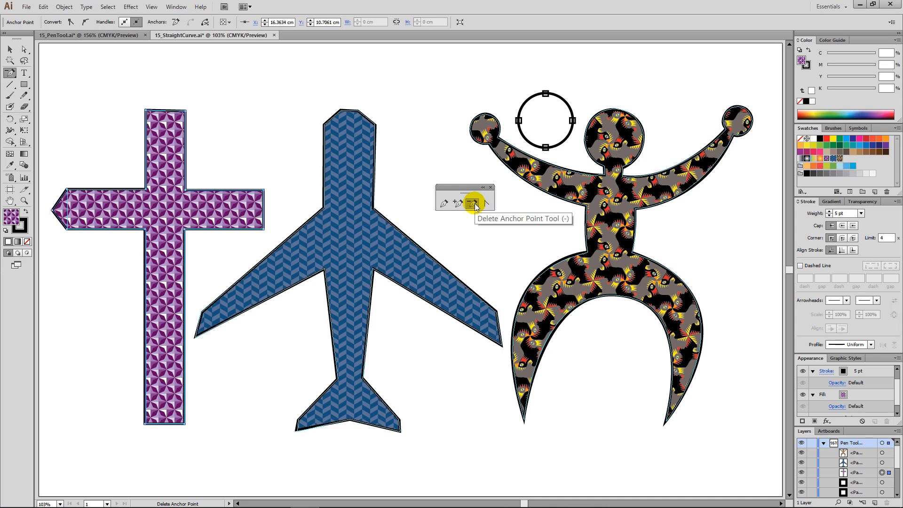
left_click(54, 213)
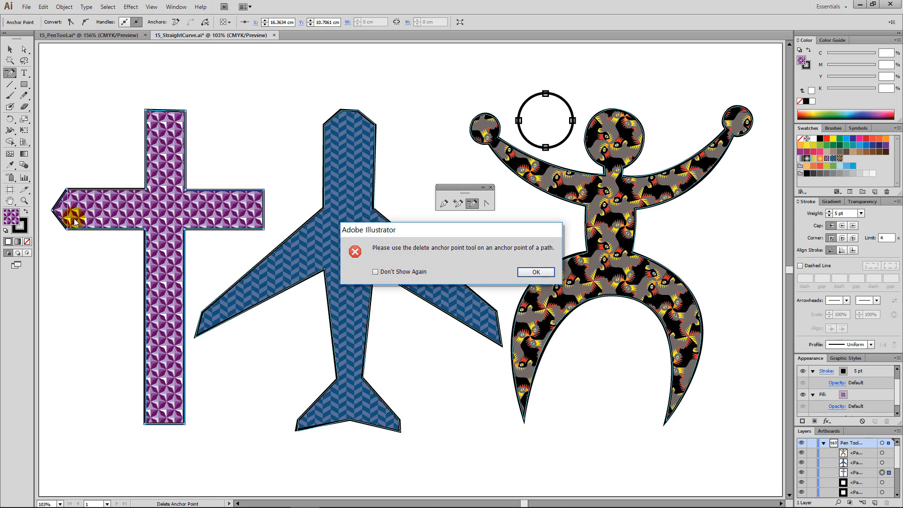
key("Return")
key("alt")
left_click(54, 213)
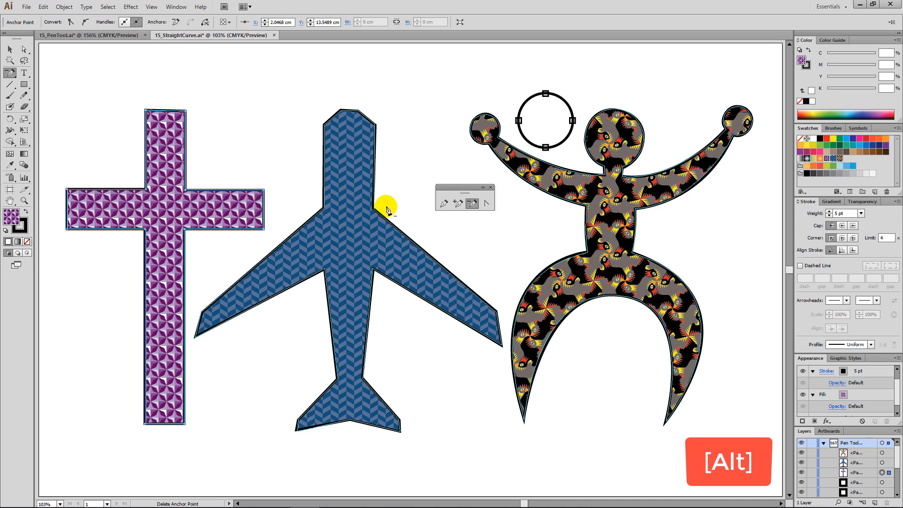
- Return to the Pen tool, preview its temporary Convert Anchor Point mode, and place the floating Pen tools above the cross's right arm
left_click(443, 204)
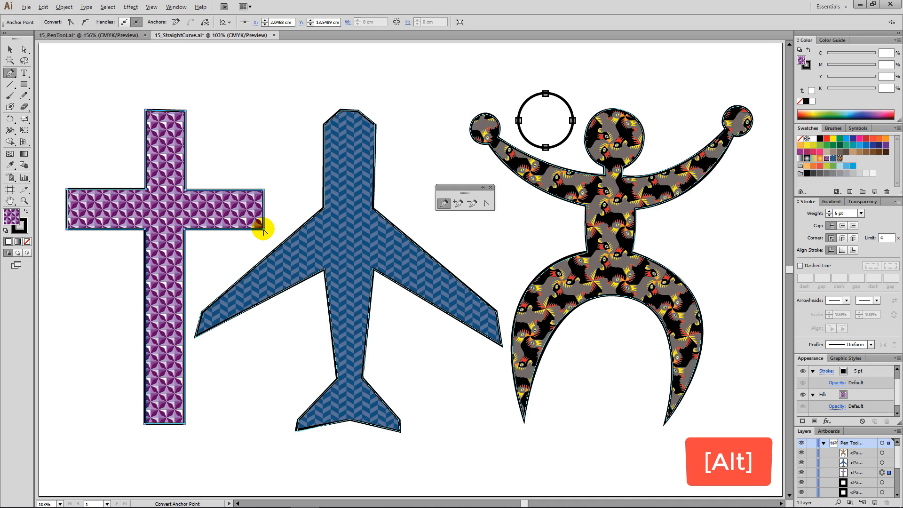
key("alt")
key("alt")
left_click_drag(468, 189, 243, 155)
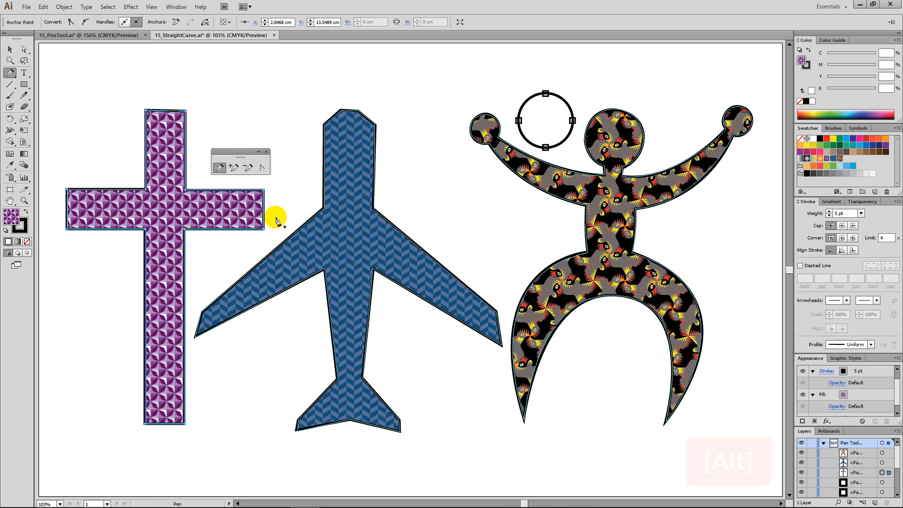
- Move the floating Pen tools higher, and temporarily convert points to curve the right arm's upper corner and the top arm's right corner
key("alt")
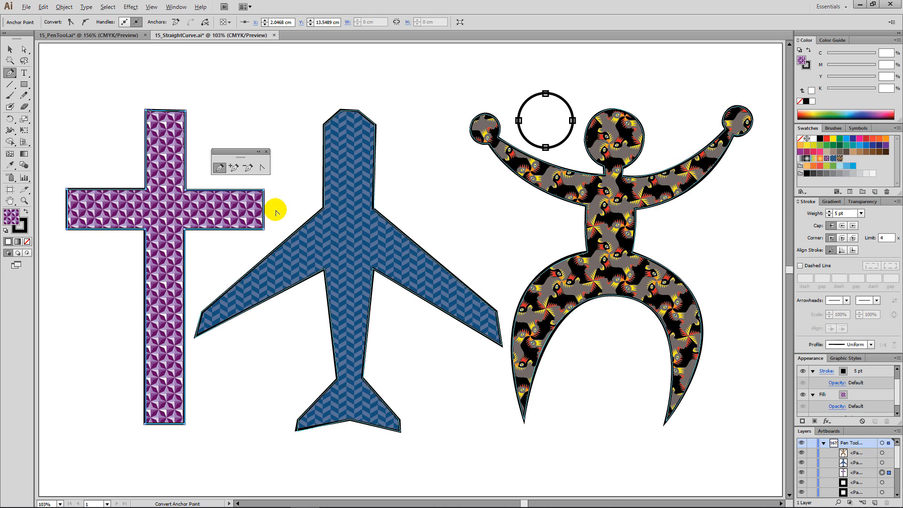
left_click_drag(249, 153, 264, 105)
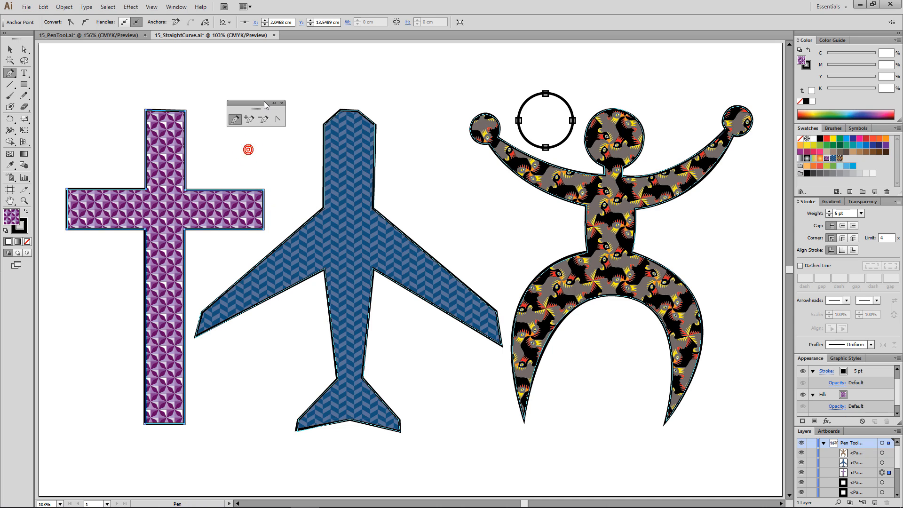
left_click_drag(262, 190, 214, 144)
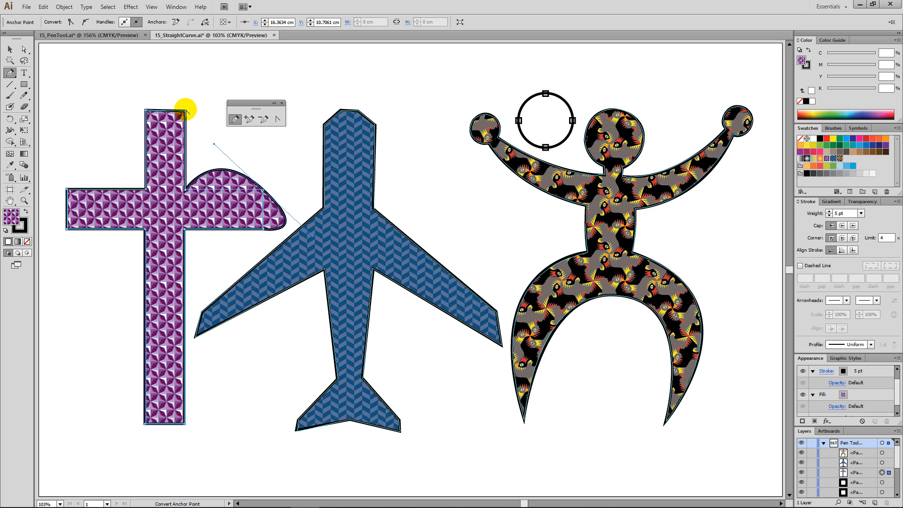
left_click_drag(185, 112, 151, 90)
- Convert both curved points of the cross back to sharp corners with the Convert Anchor Point tool, and return to the Pen tool
left_click(279, 119)
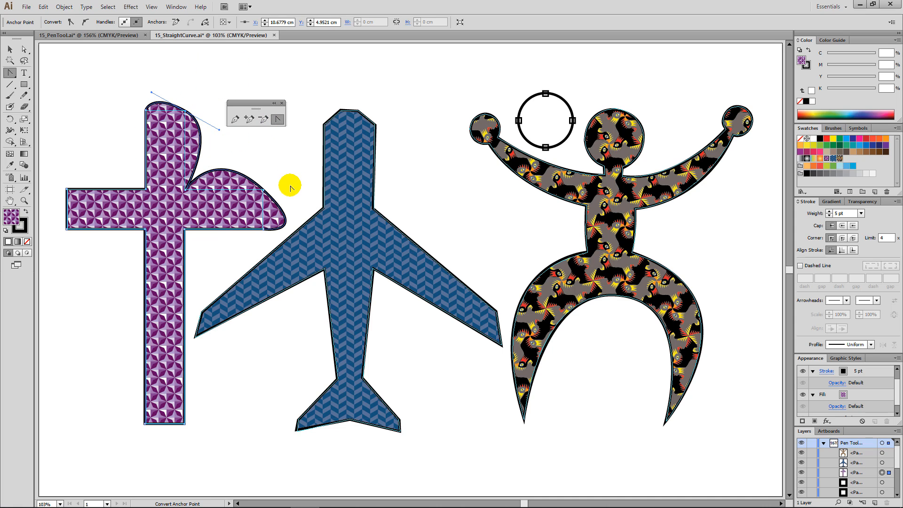
left_click(264, 189)
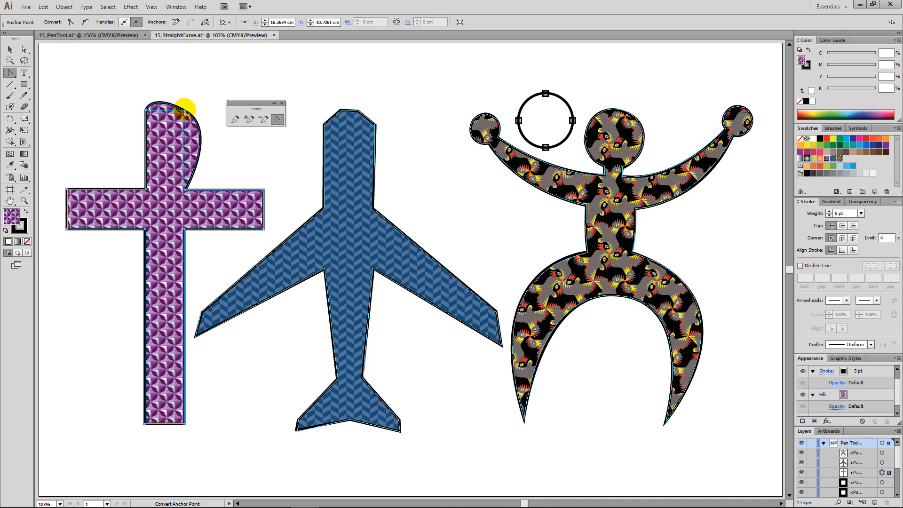
left_click(185, 111)
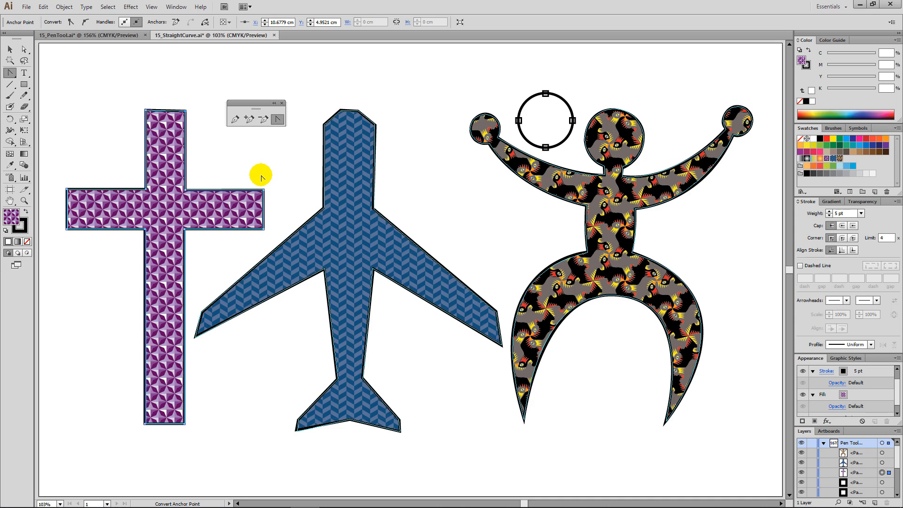
left_click(235, 120)
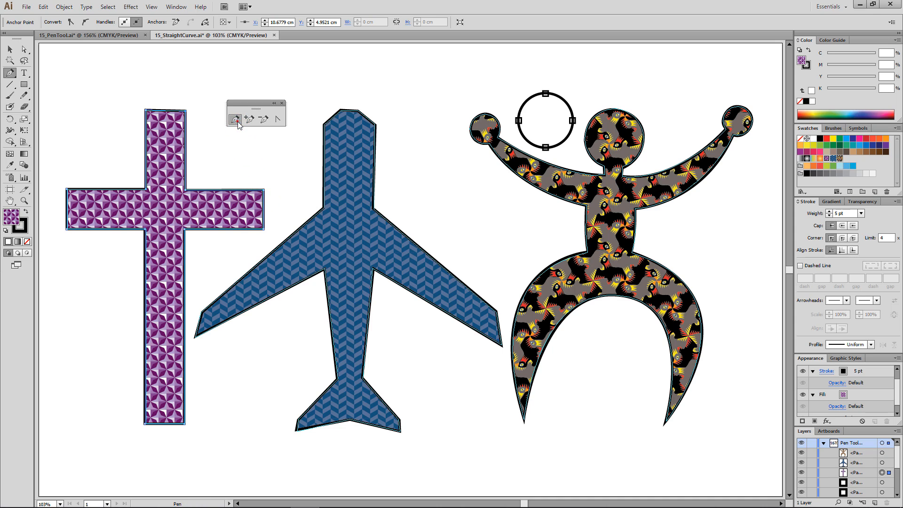